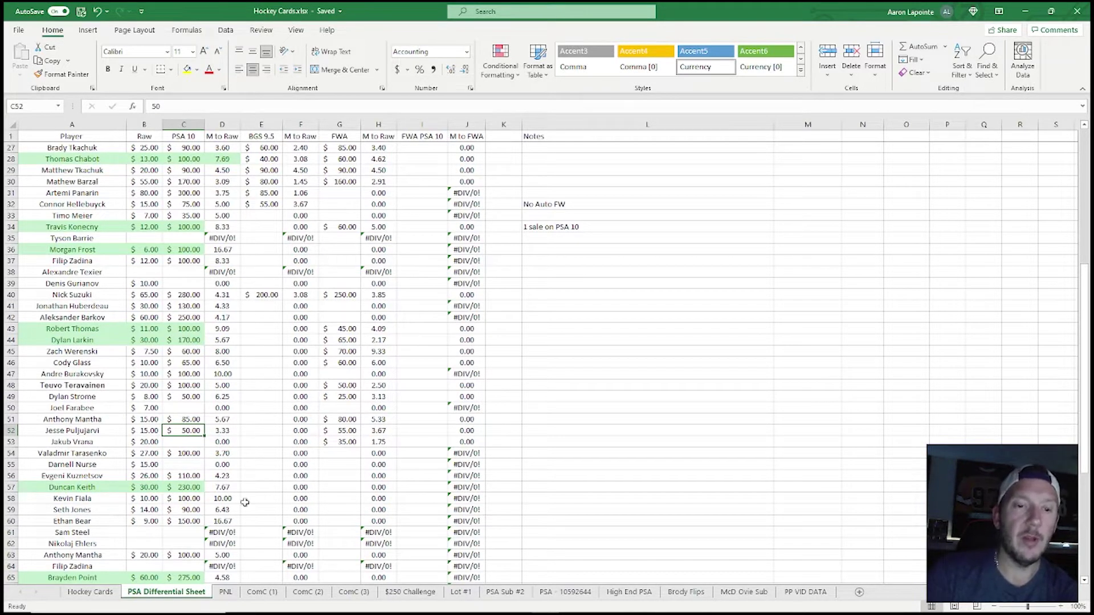
# - Scroll back up the PSA Differential Sheet's price and multiplier columns, then switch to the PNL sheet
pyautogui.scroll(9, 308, 337)
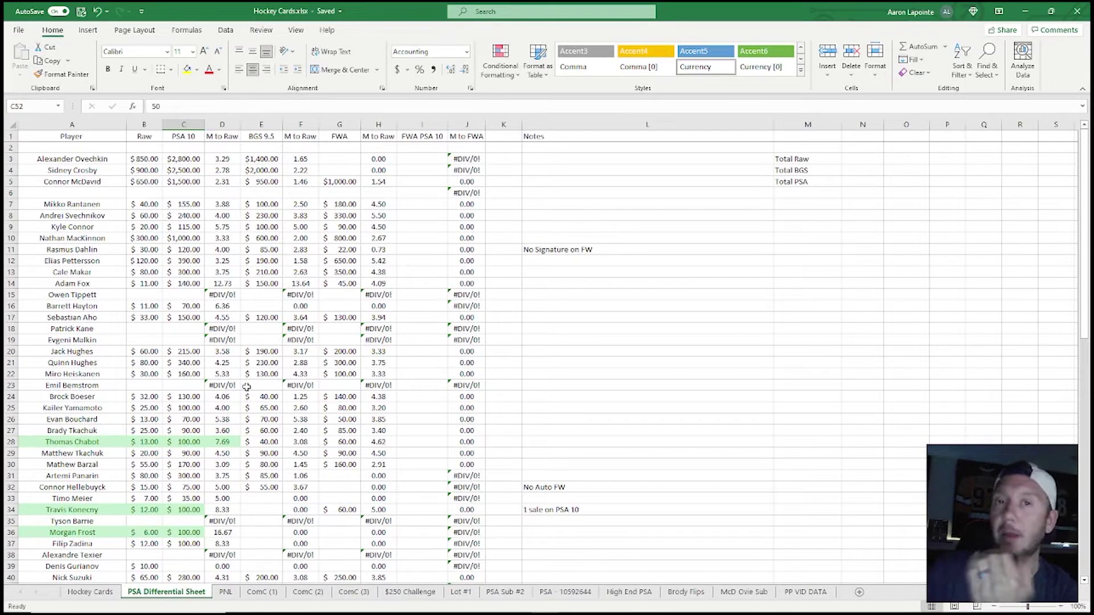
pyautogui.click(232, 595)
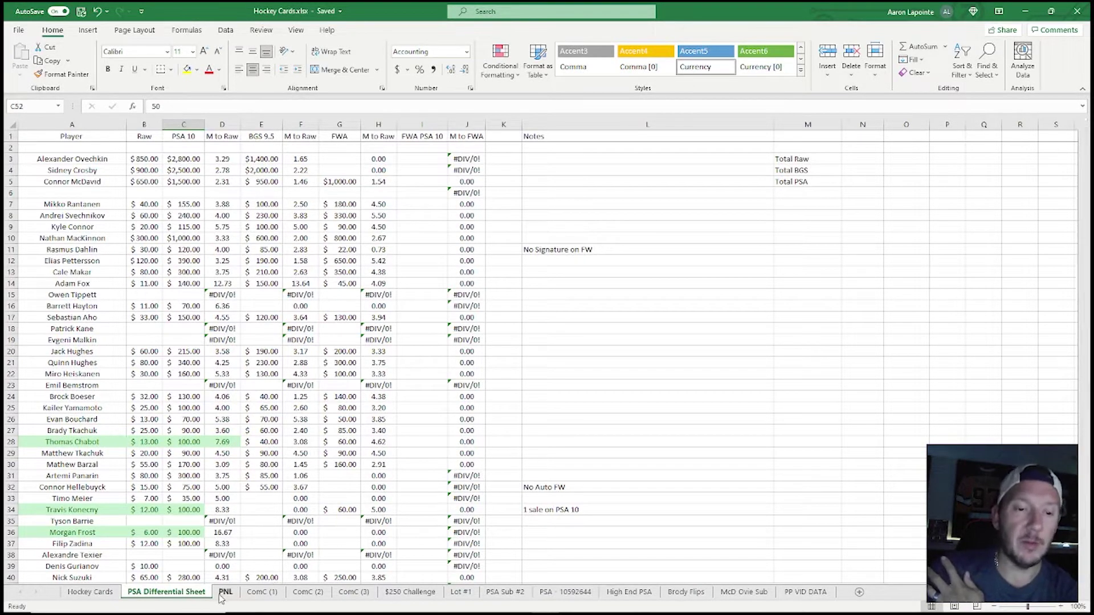
# - Show the ComC (1) sheet and browse its card rows of CAD price, break-even, sale price and ROI
pyautogui.click(262, 593)
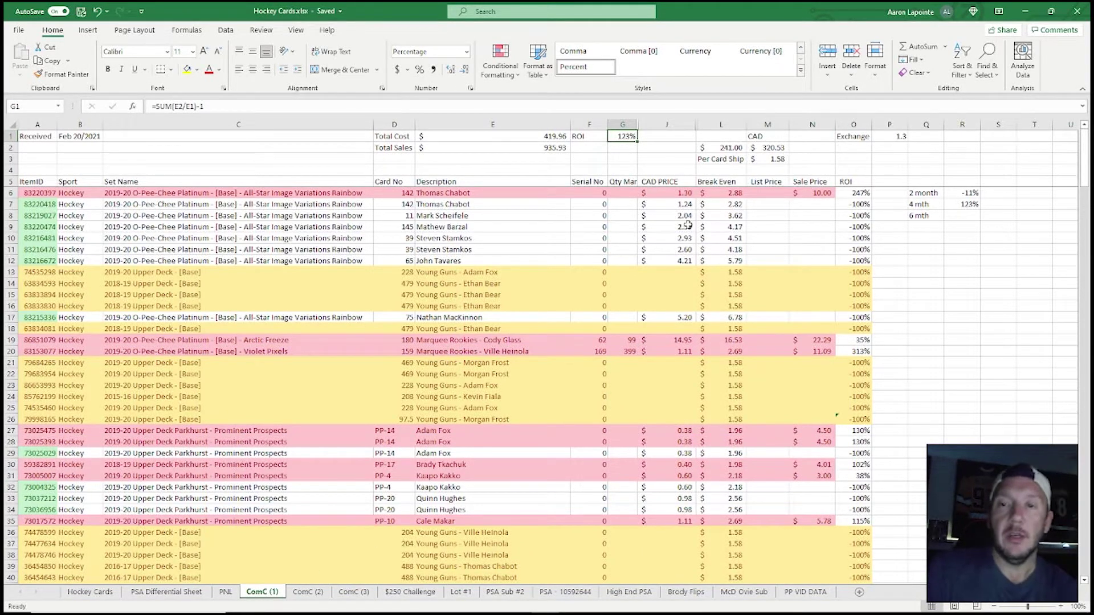
pyautogui.scroll(-17, 536, 296)
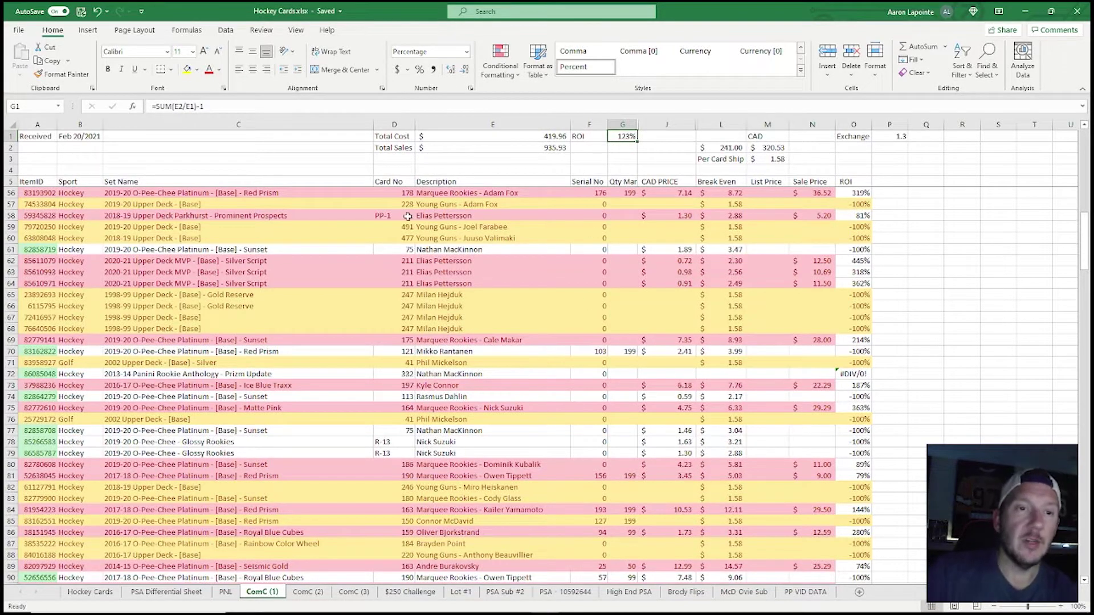
pyautogui.scroll(8, 473, 299)
pyautogui.scroll(8, 470, 318)
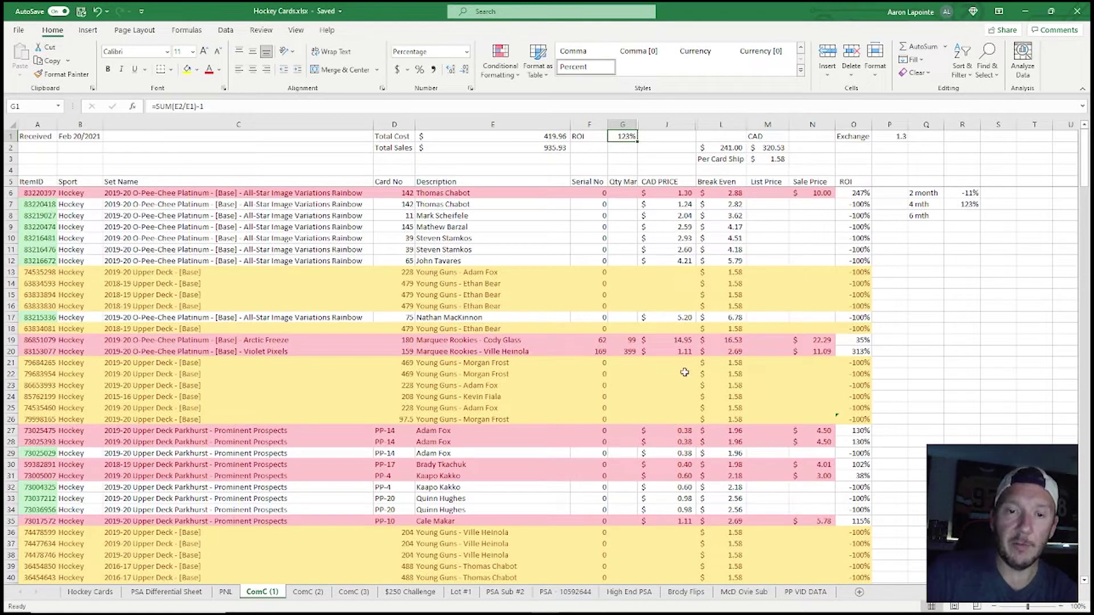
pyautogui.scroll(-3, 649, 383)
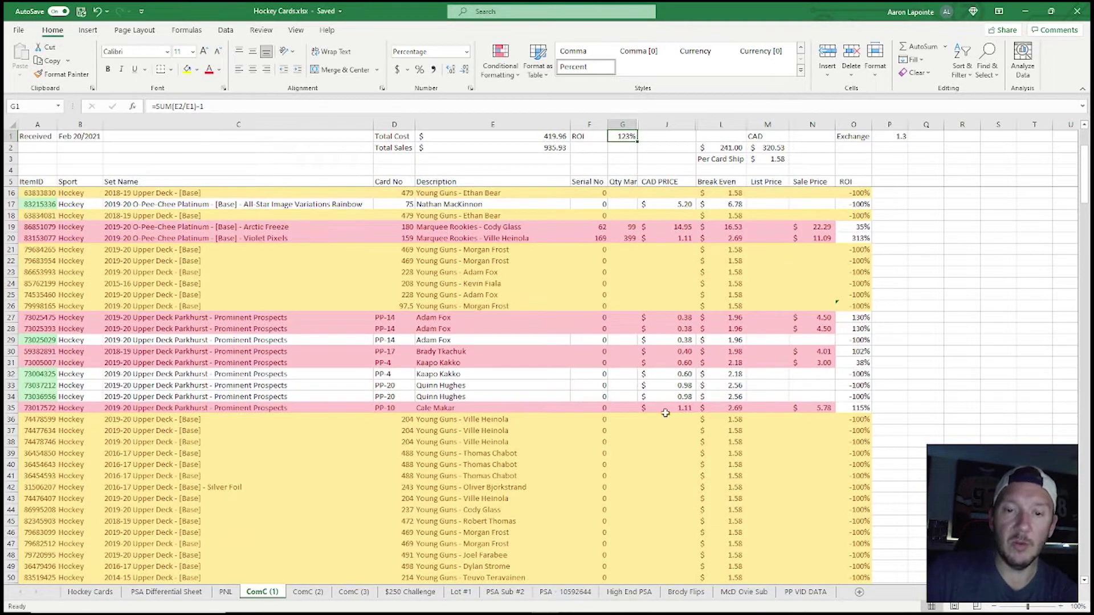
pyautogui.scroll(-5, 667, 407)
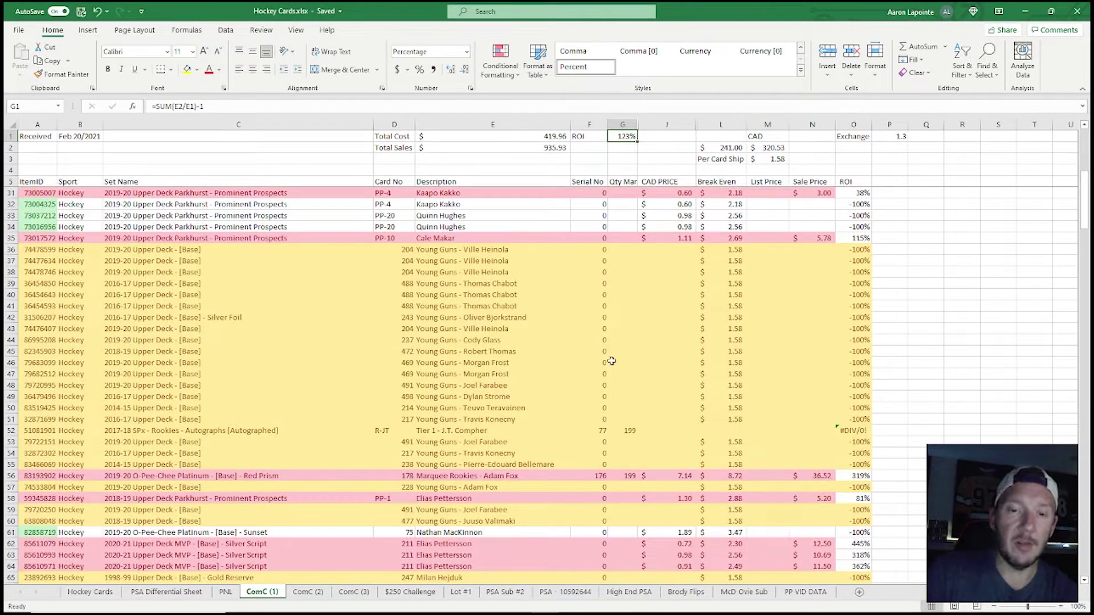
pyautogui.scroll(8, 612, 361)
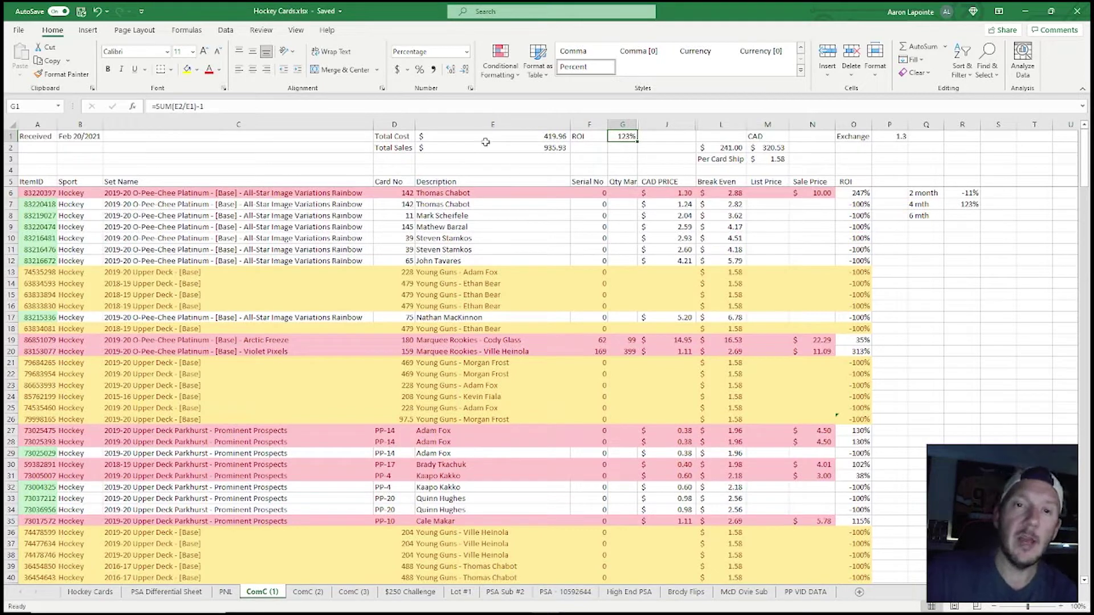
pyautogui.click(79, 137)
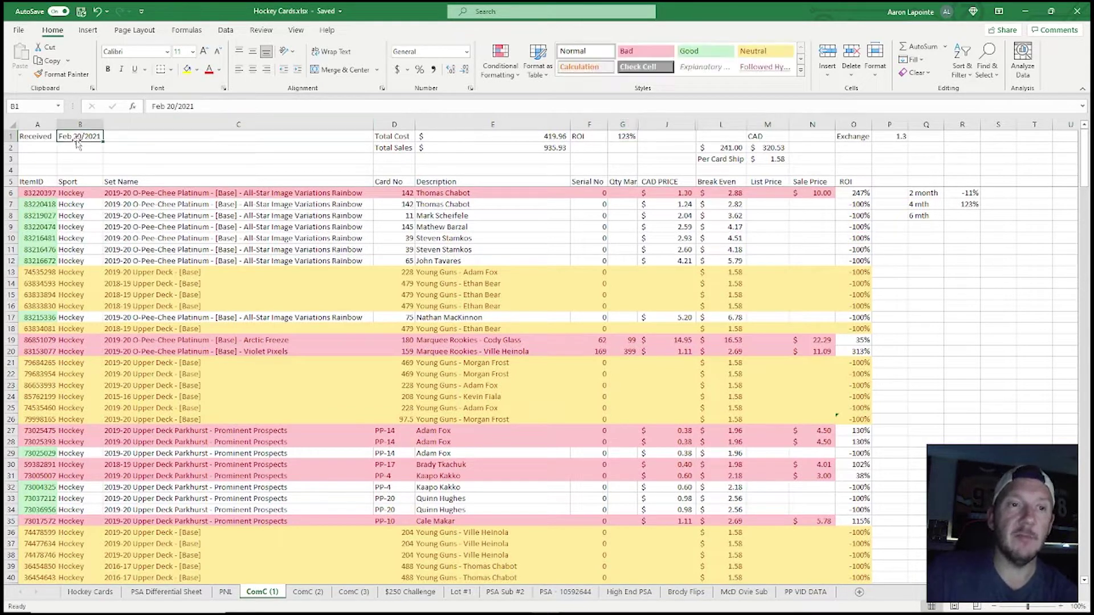
pyautogui.click(497, 140)
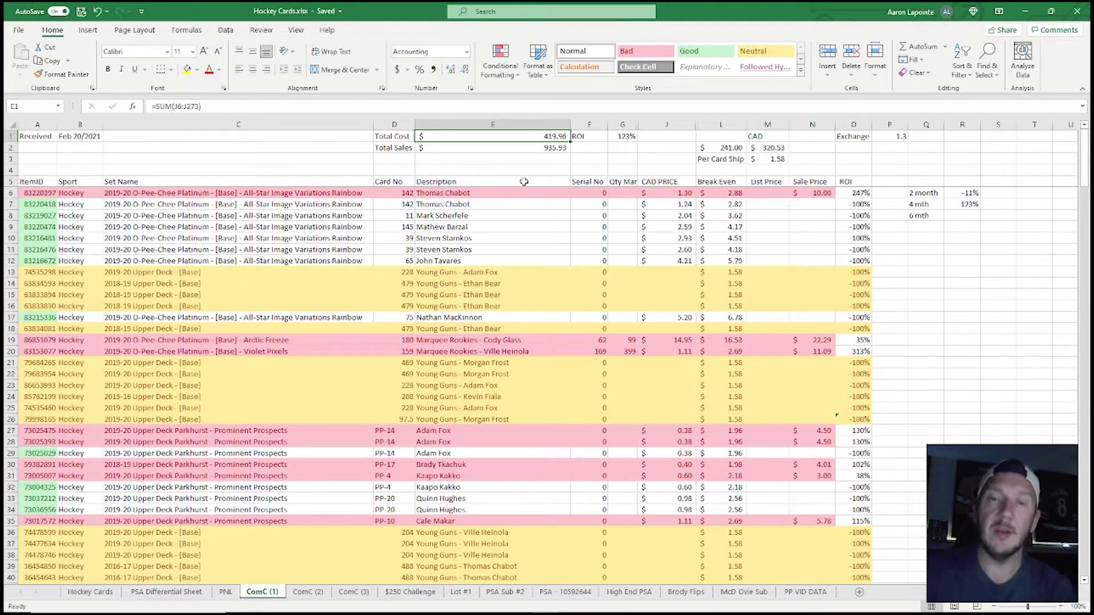
pyautogui.click(504, 150)
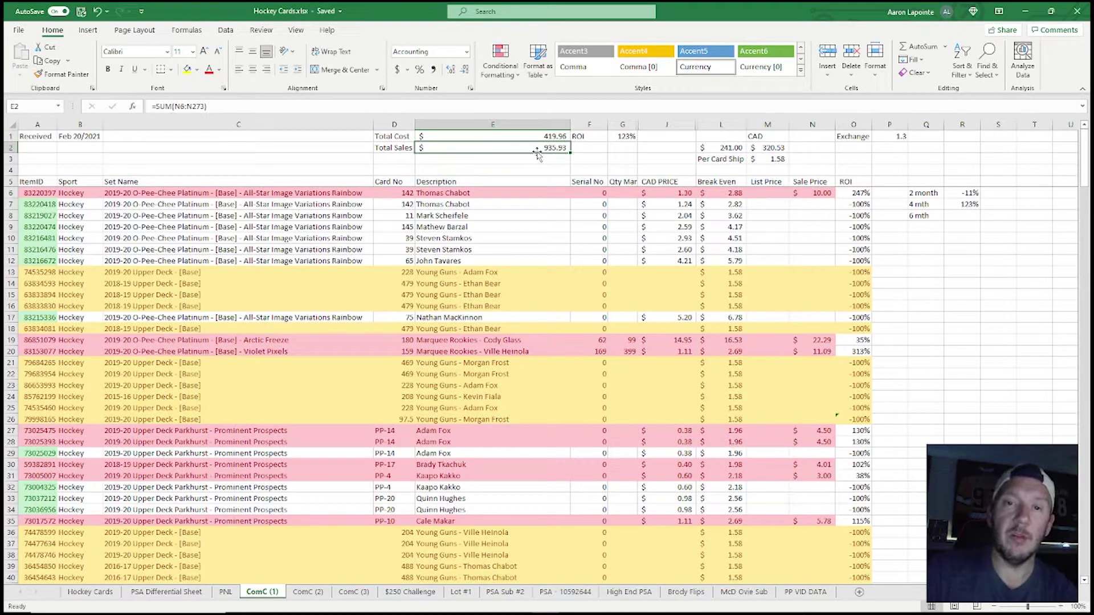
pyautogui.click(622, 136)
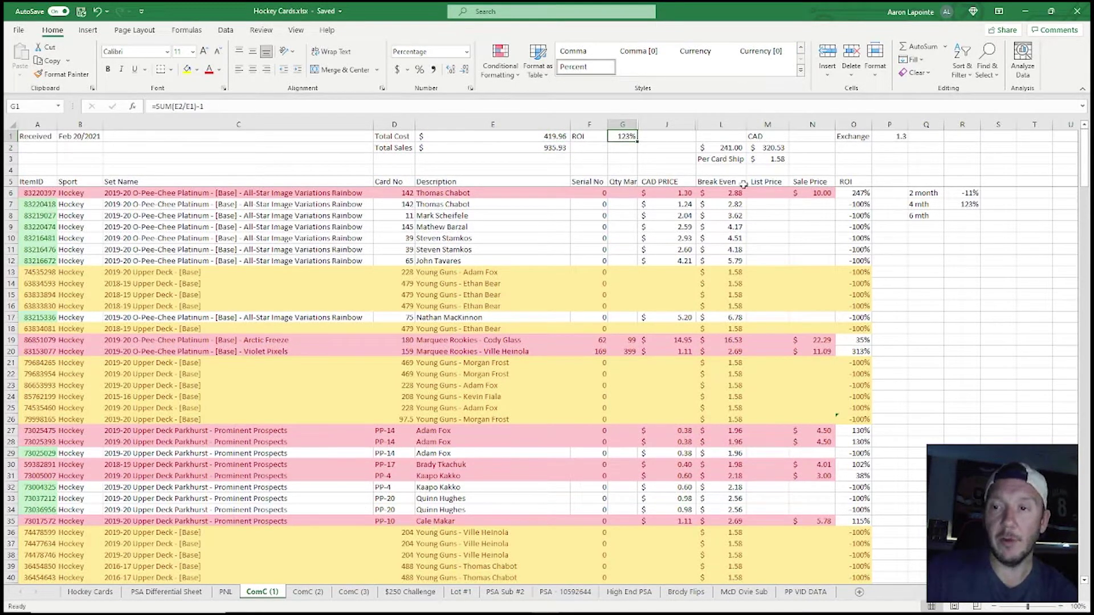
pyautogui.click(961, 194)
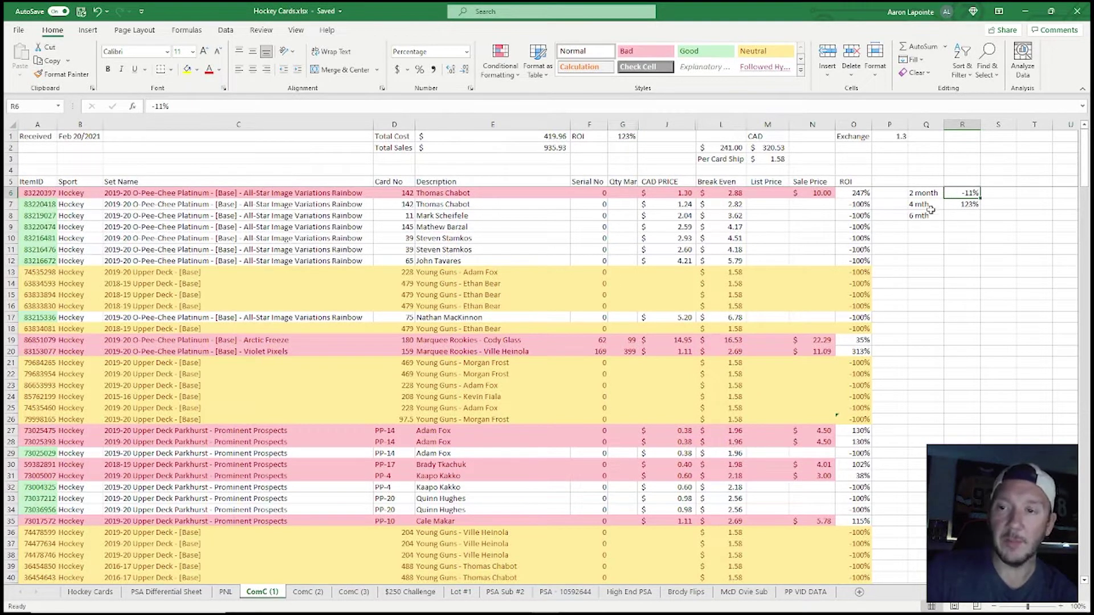
pyautogui.click(958, 207)
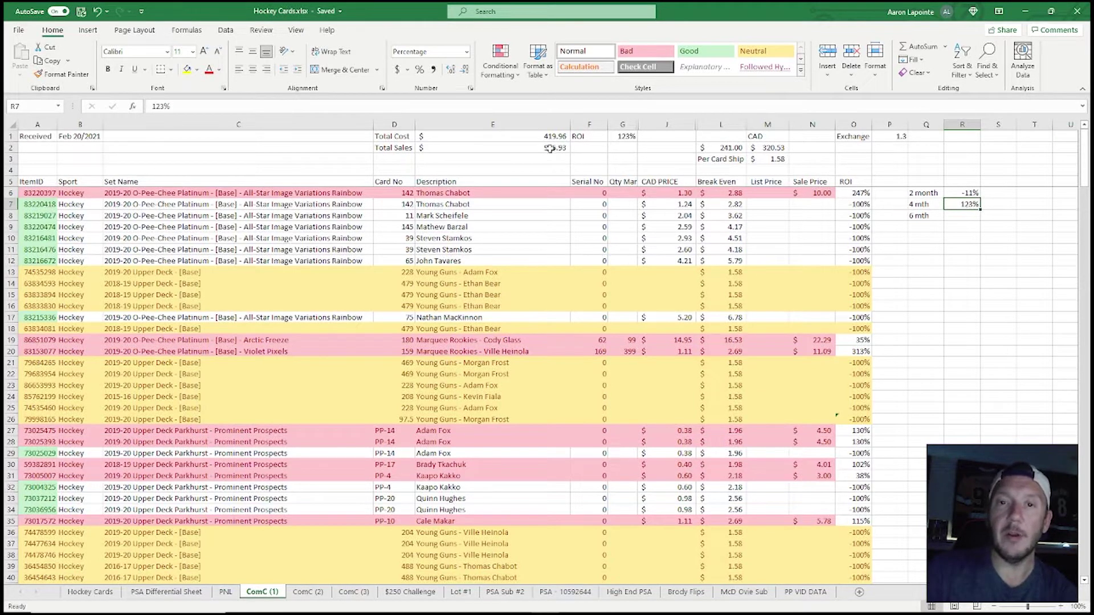
pyautogui.click(626, 137)
pyautogui.click(549, 150)
pyautogui.click(633, 138)
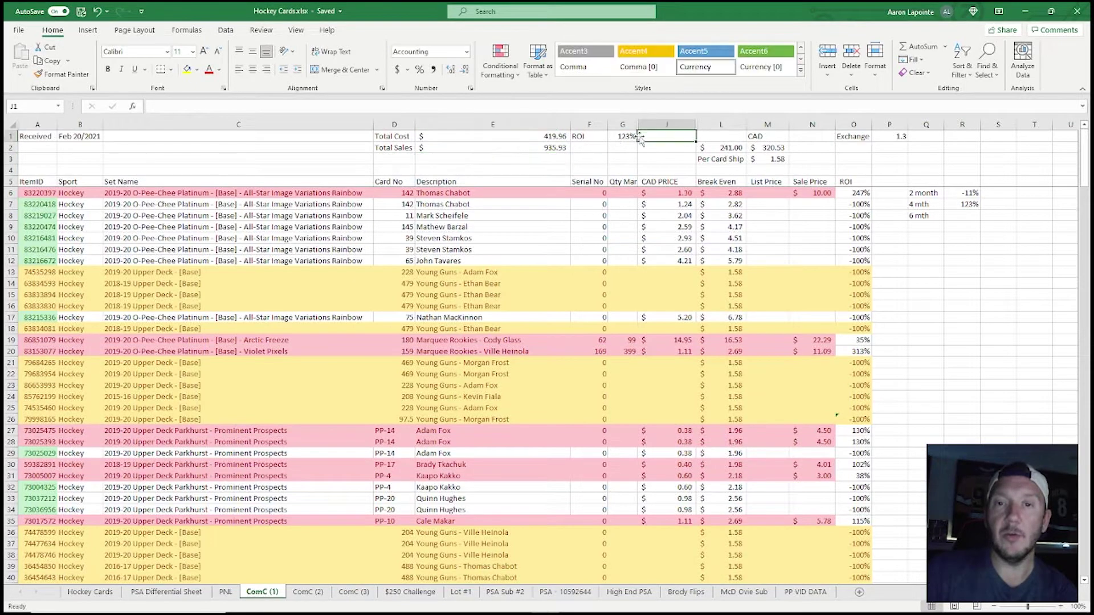
pyautogui.click(541, 149)
pyautogui.click(624, 135)
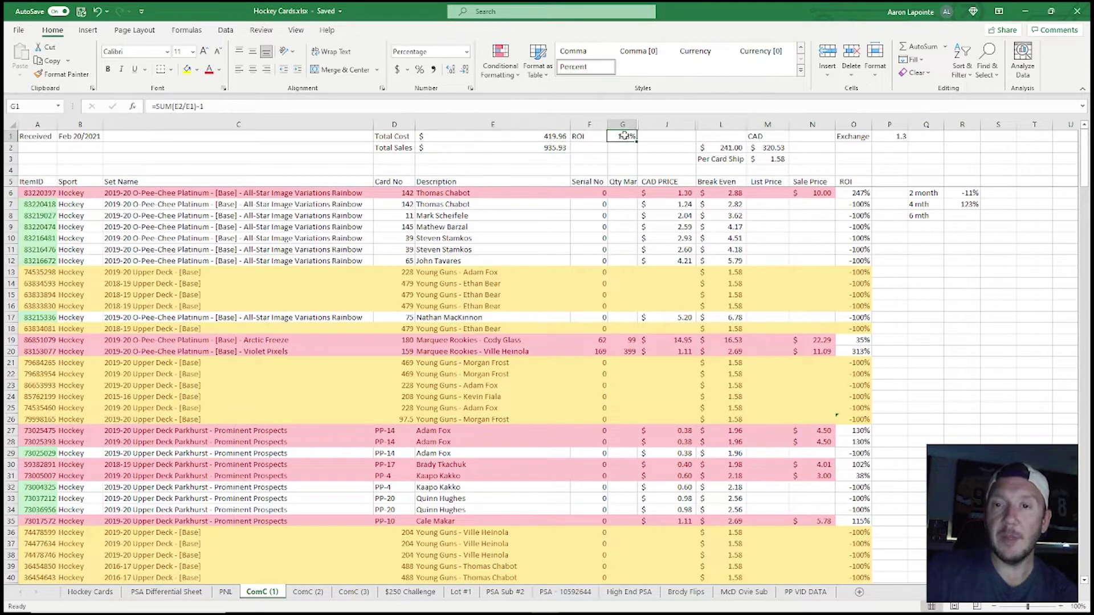
pyautogui.click(541, 149)
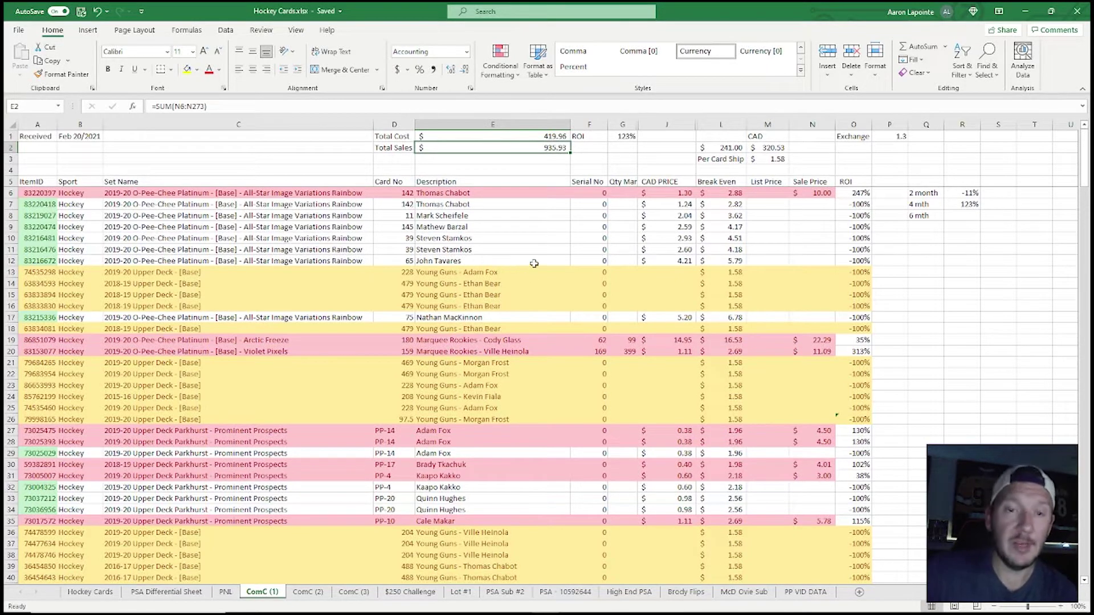
pyautogui.scroll(-15, 532, 265)
pyautogui.scroll(12, 521, 290)
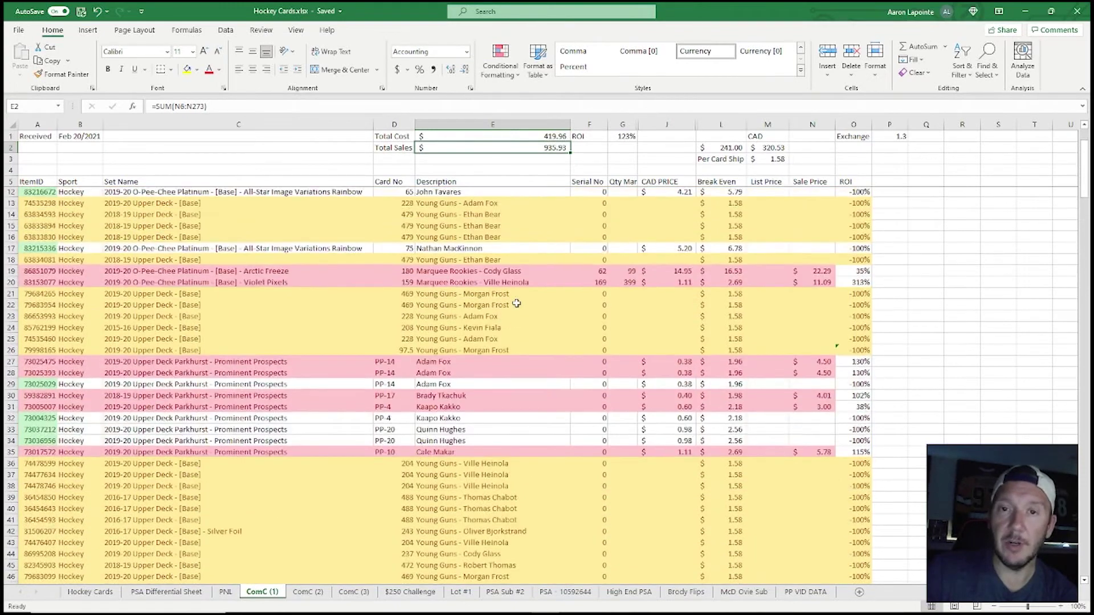
pyautogui.scroll(1, 513, 279)
# - Show the ComC (2) sheet and check the SUM formulas behind Sold Total 176.54 and $ Invested 520.86
pyautogui.click(305, 593)
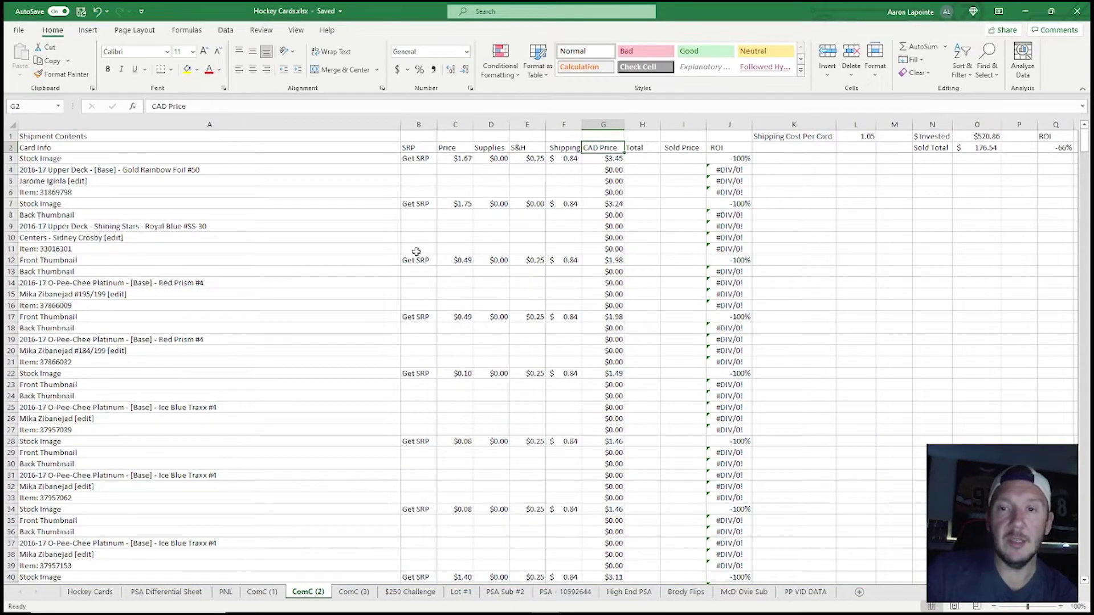
pyautogui.scroll(-2, 455, 268)
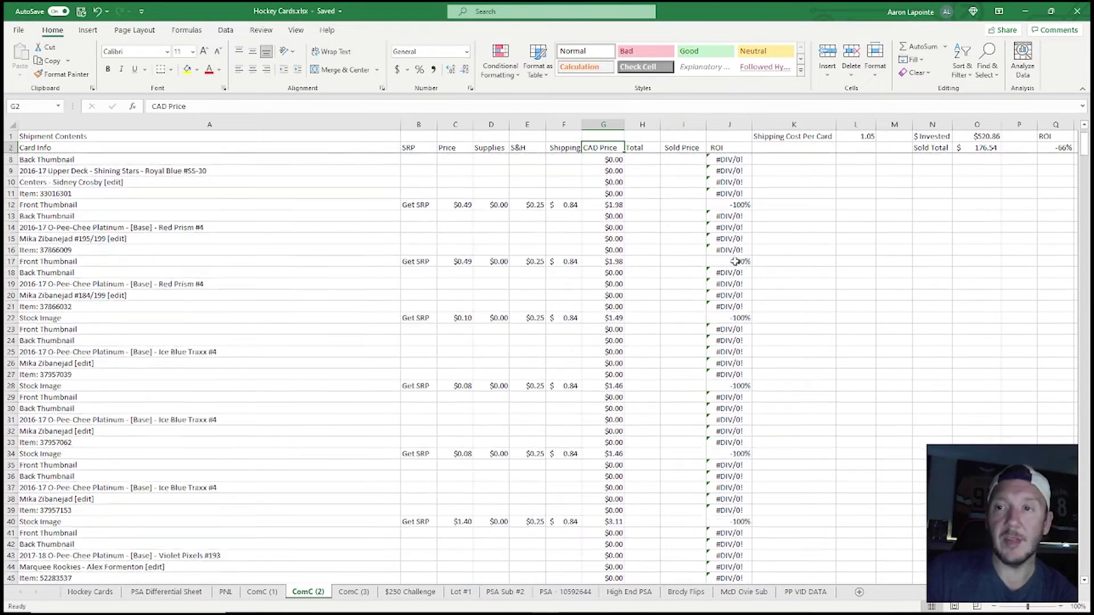
pyautogui.scroll(2, 855, 214)
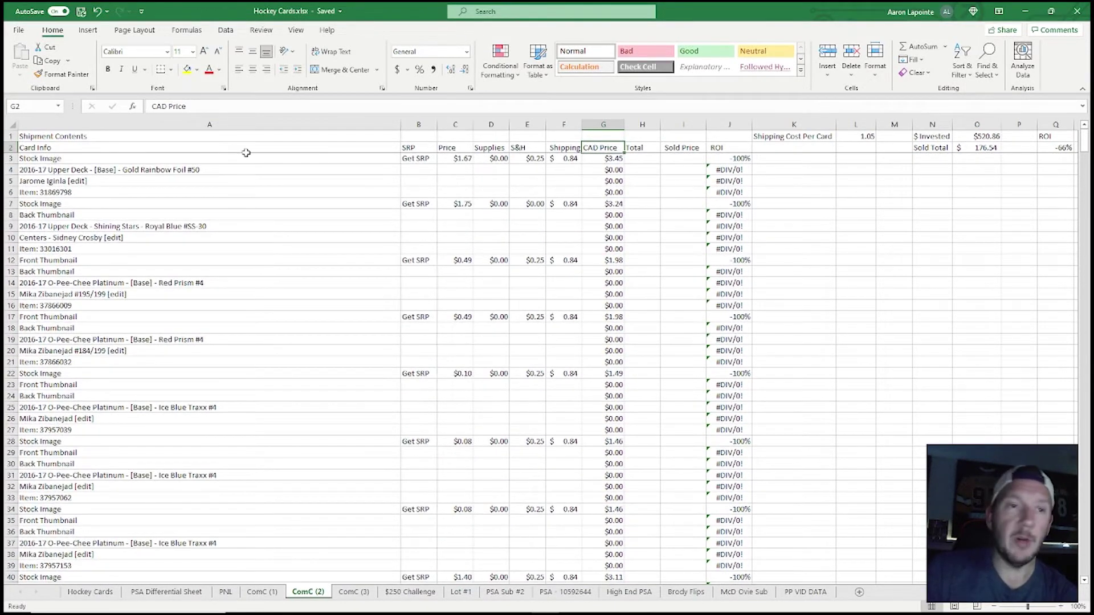
pyautogui.scroll(-2, 695, 190)
pyautogui.scroll(2, 443, 229)
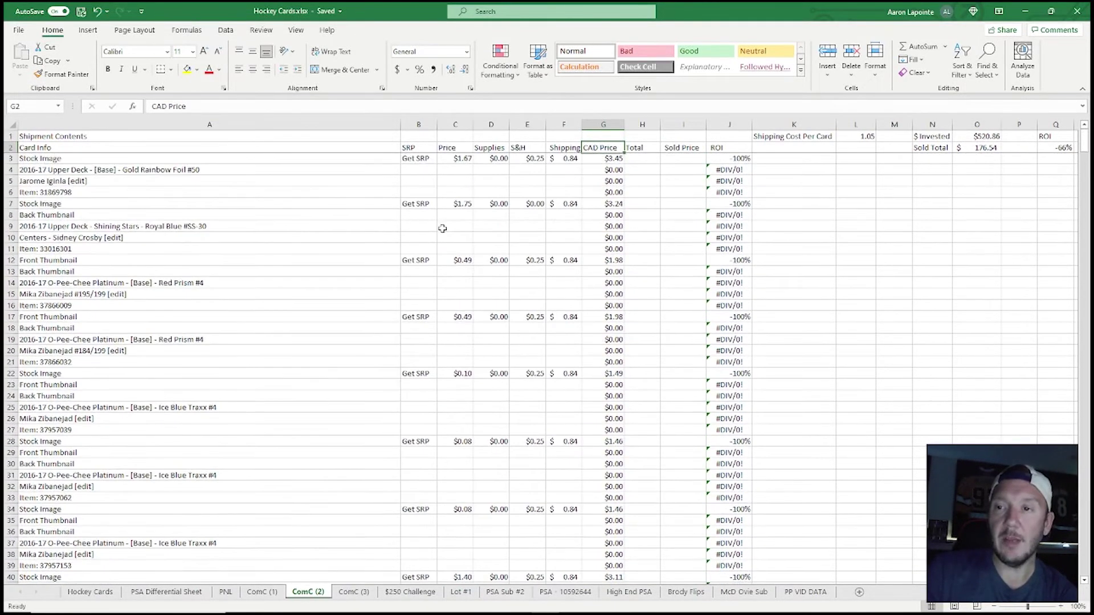
pyautogui.click(985, 149)
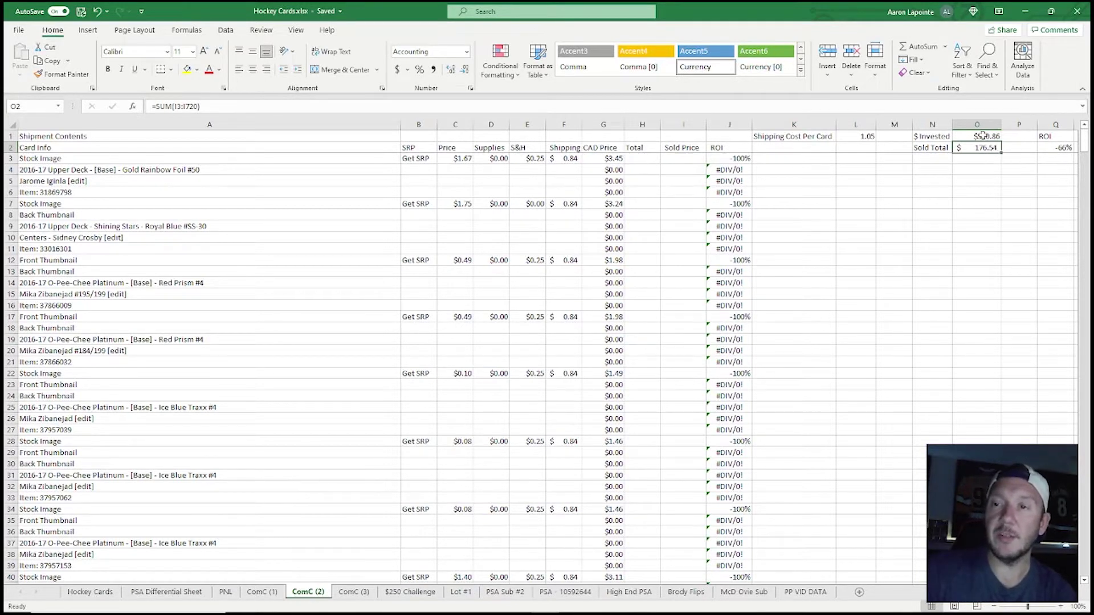
pyautogui.click(982, 137)
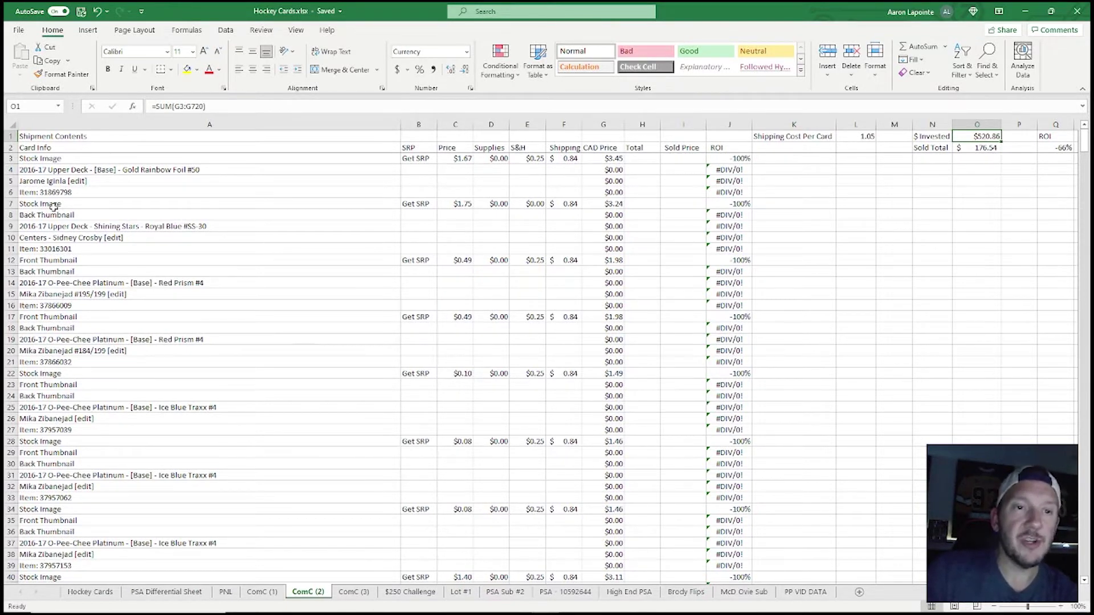
pyautogui.click(66, 160)
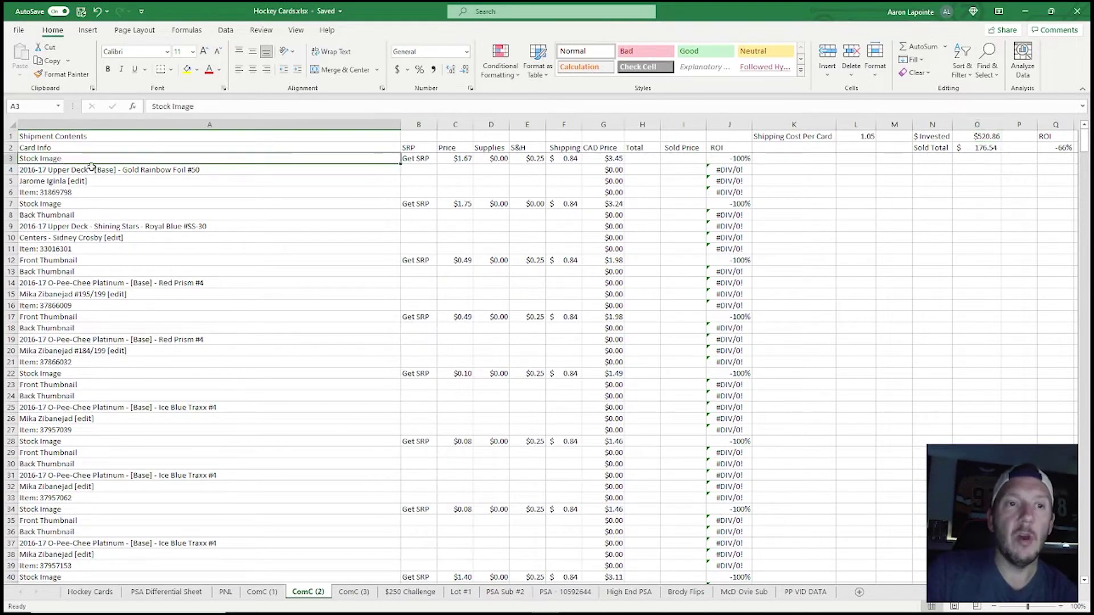
pyautogui.moveTo(177, 158); pyautogui.dragTo(714, 509)
pyautogui.click(796, 275)
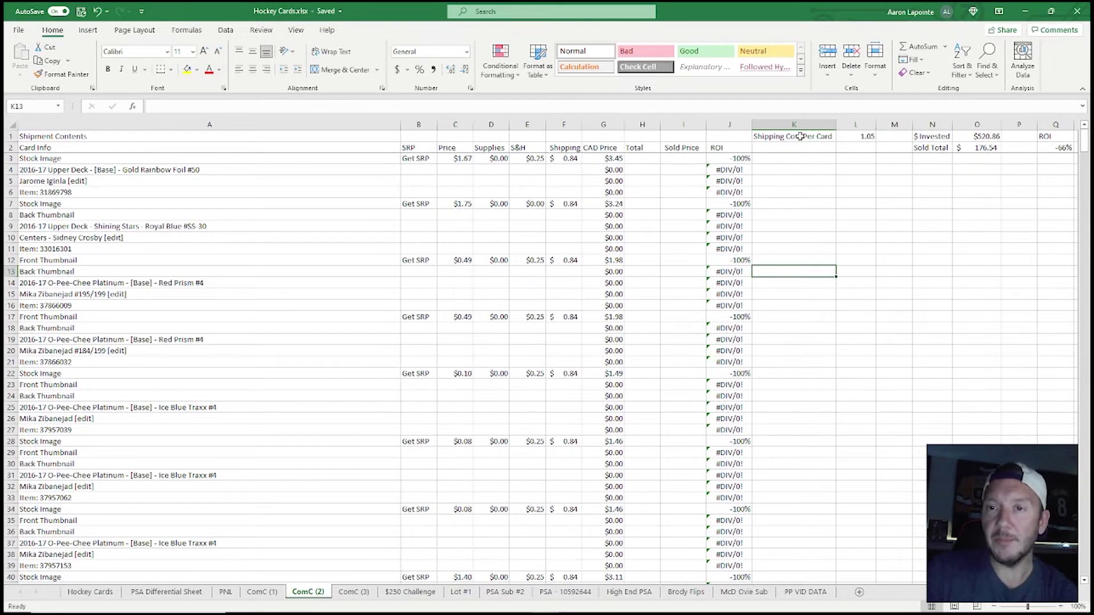
pyautogui.click(870, 137)
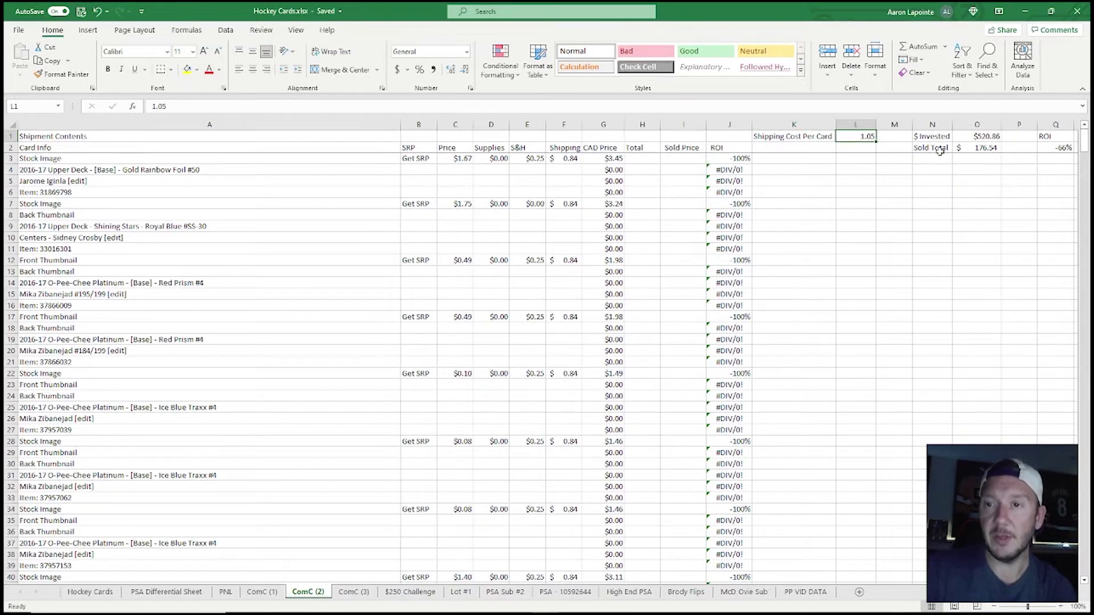
pyautogui.click(984, 137)
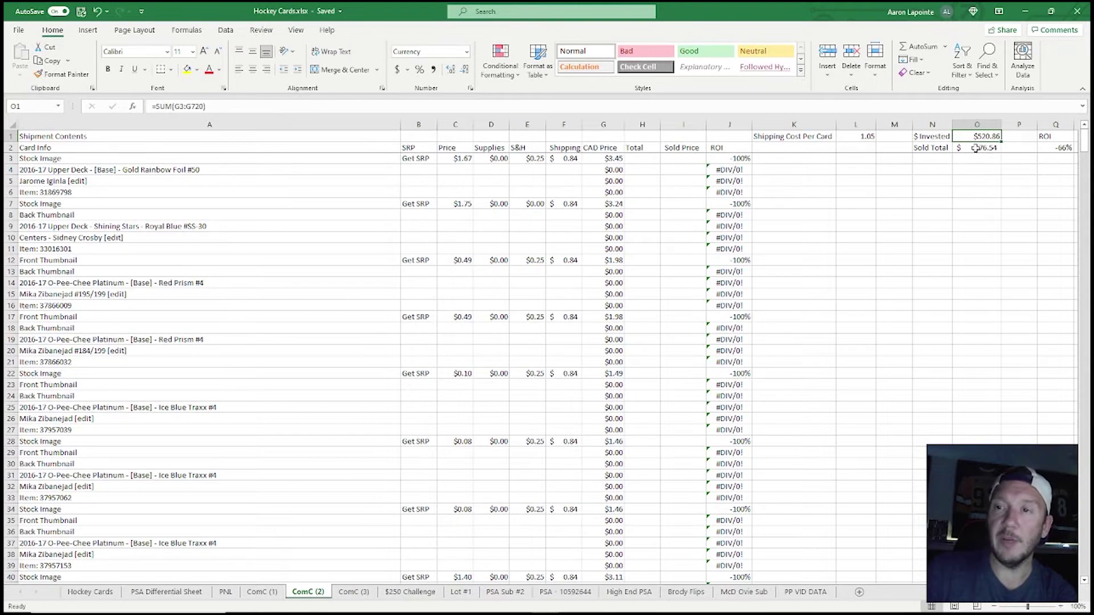
pyautogui.click(976, 148)
pyautogui.click(1061, 146)
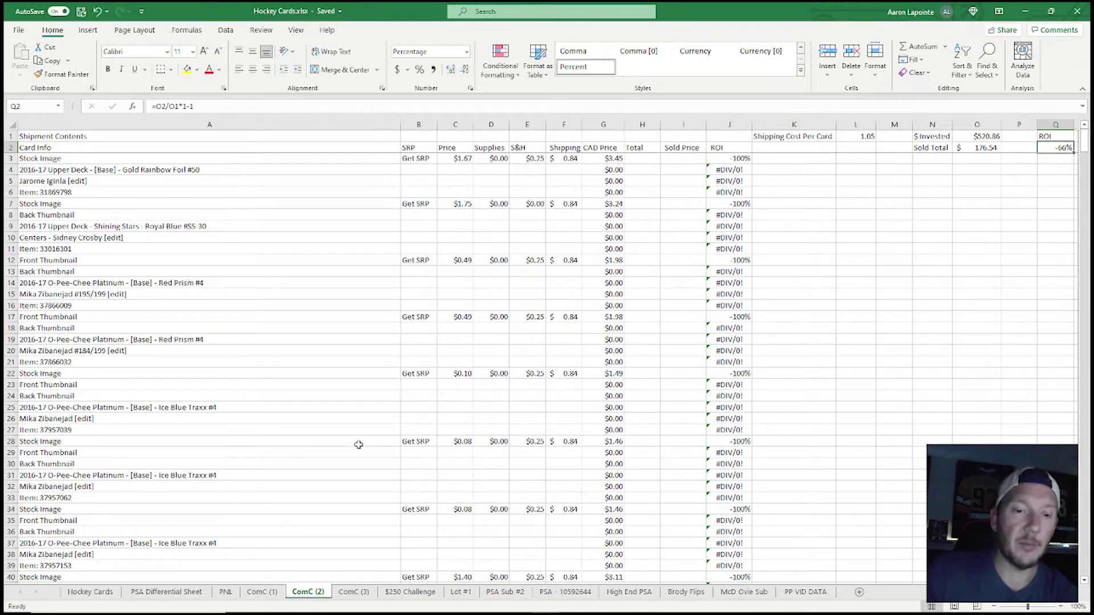
pyautogui.click(352, 594)
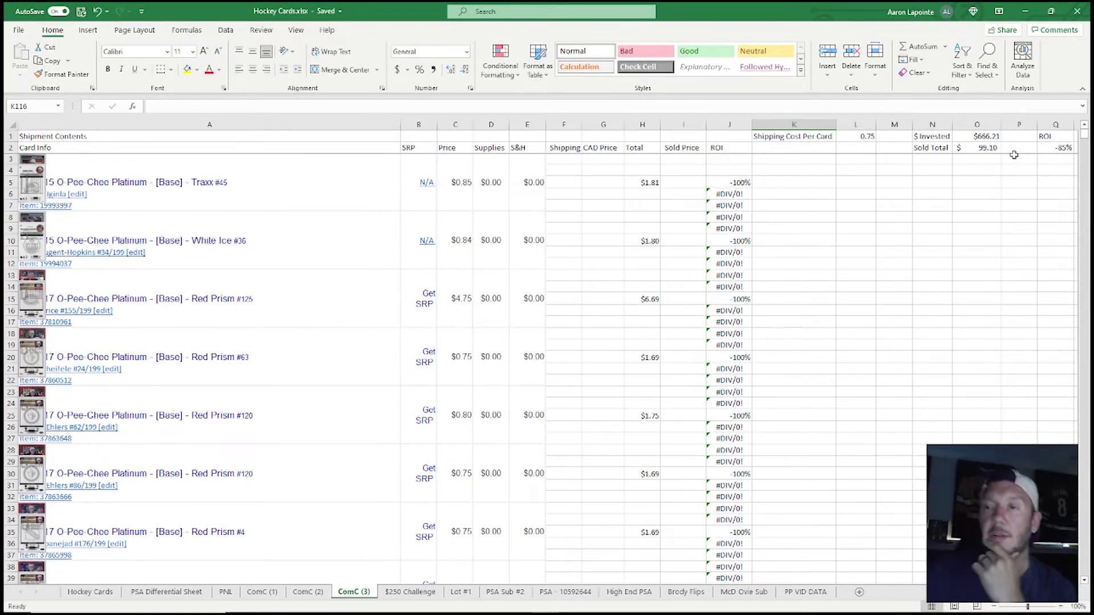
pyautogui.click(981, 150)
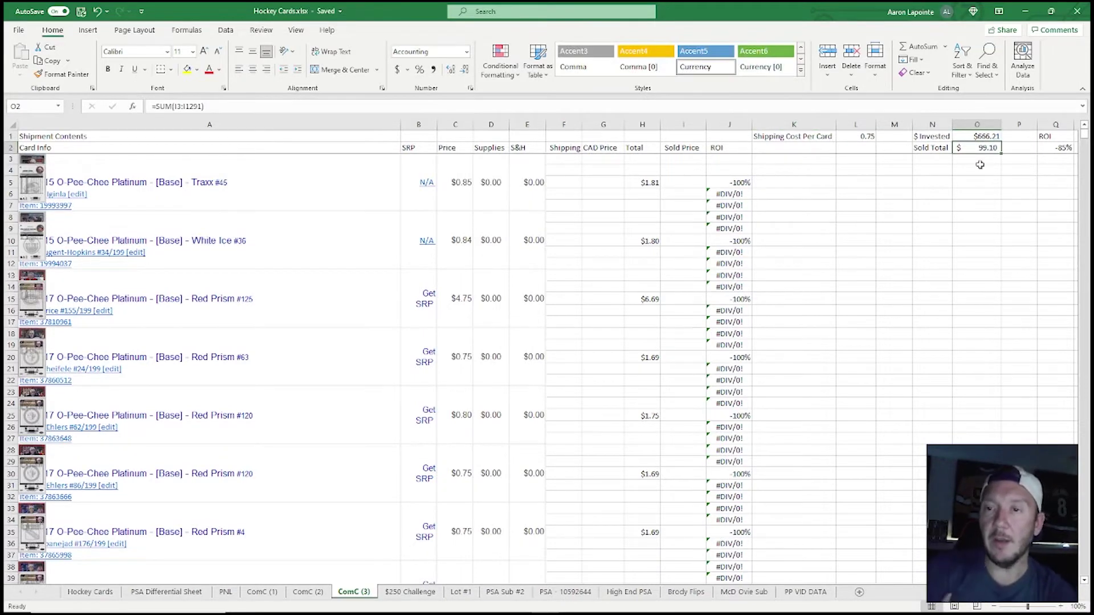
pyautogui.click(858, 137)
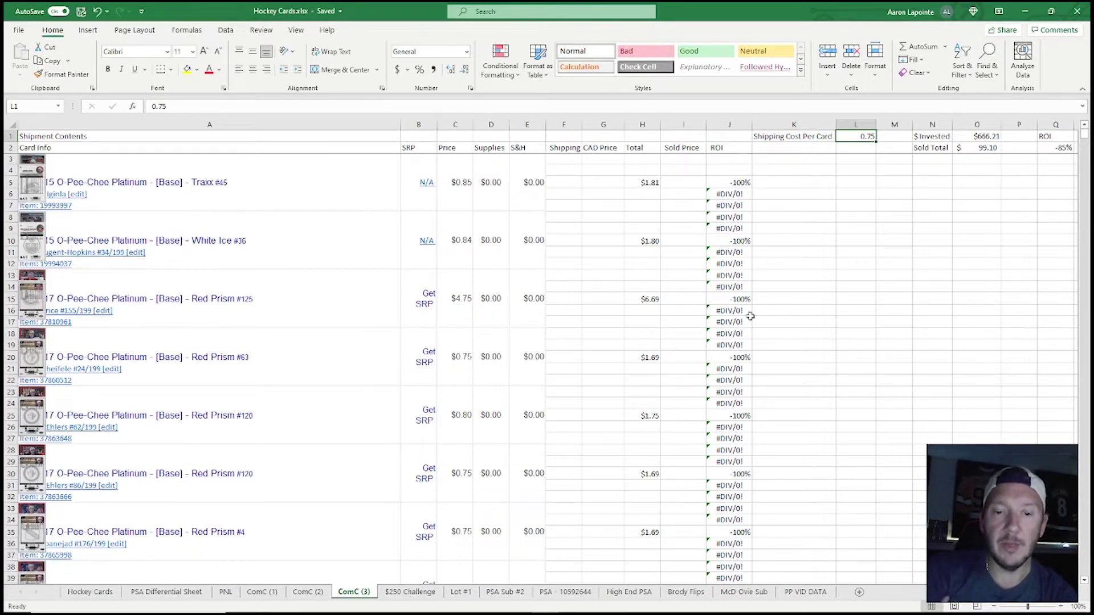
pyautogui.scroll(-20, 578, 388)
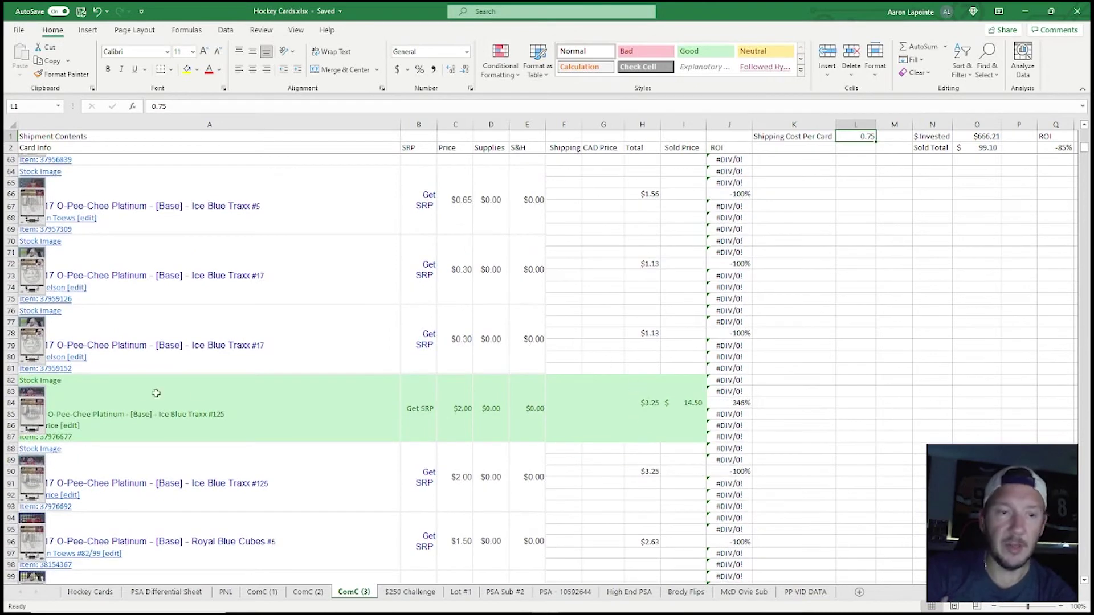
pyautogui.click(214, 408)
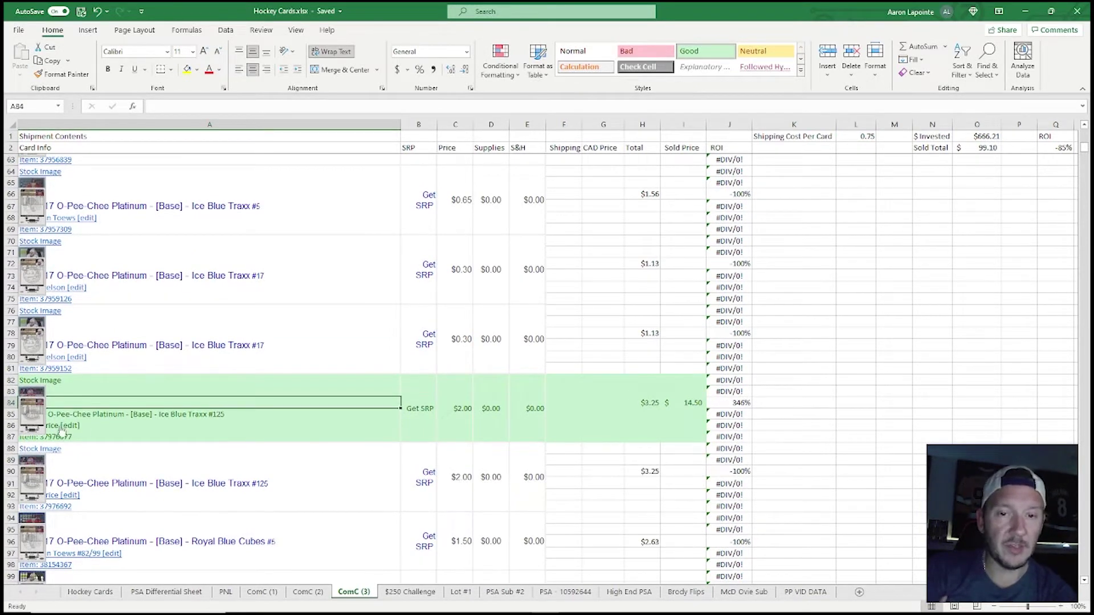
pyautogui.click(639, 404)
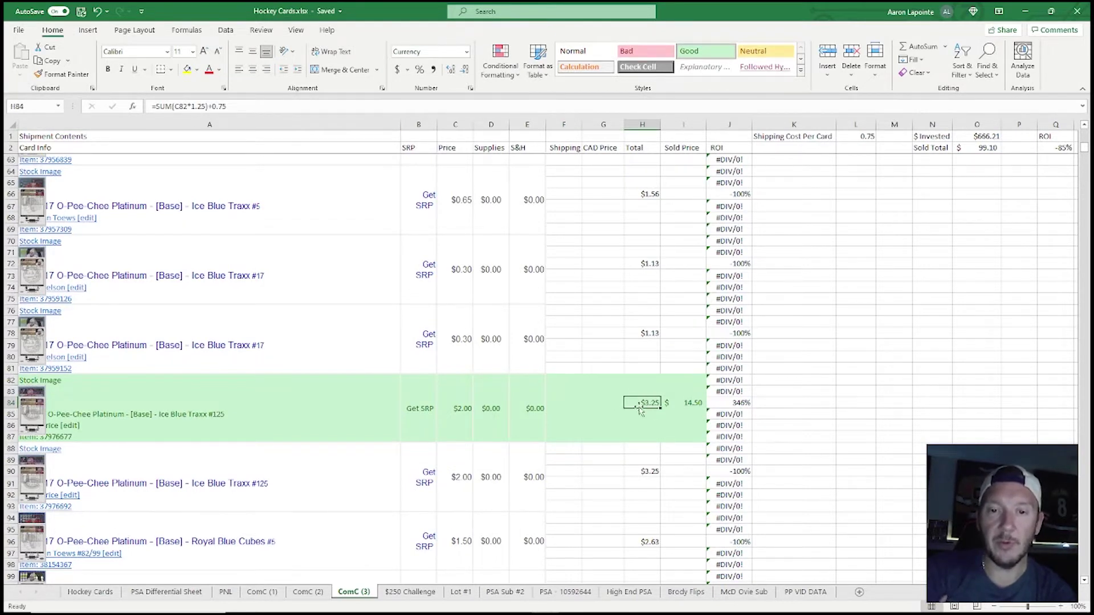
pyautogui.click(690, 403)
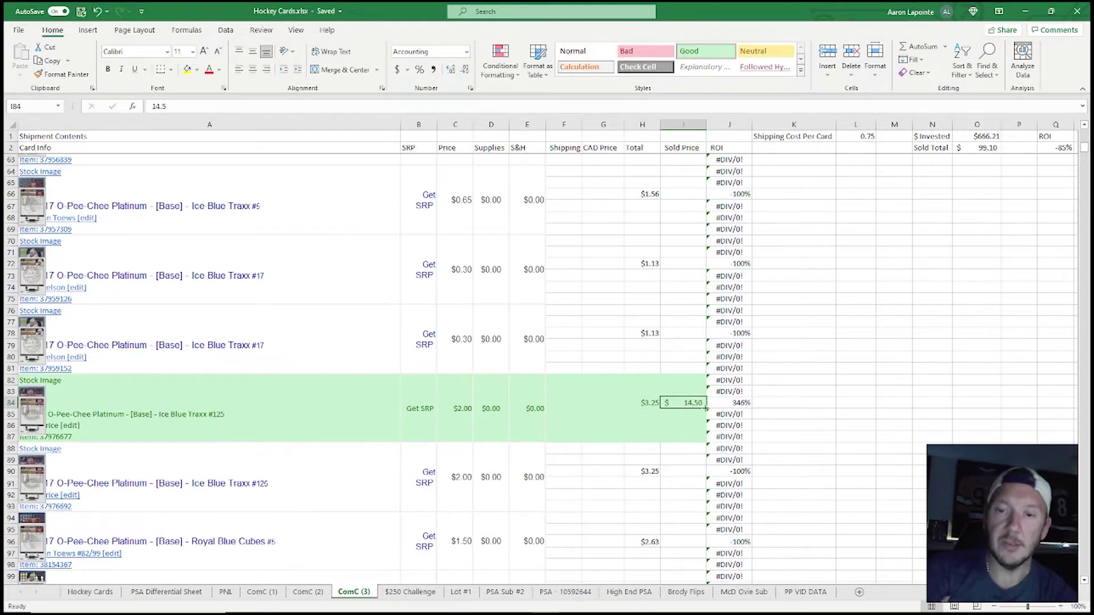
pyautogui.scroll(-5, 605, 401)
pyautogui.scroll(-5, 604, 402)
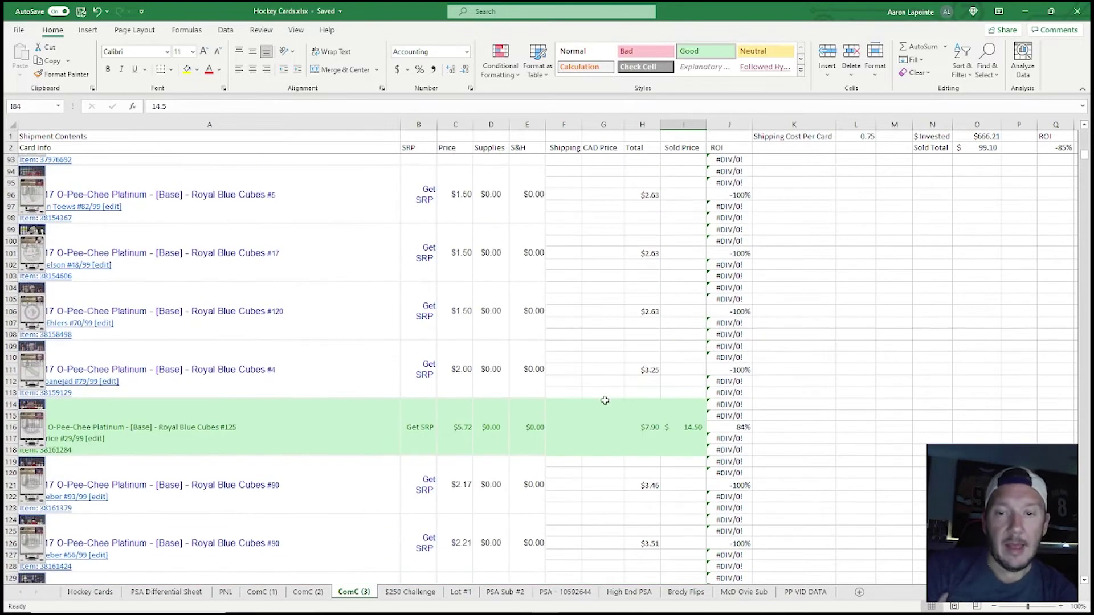
pyautogui.click(652, 429)
pyautogui.click(693, 428)
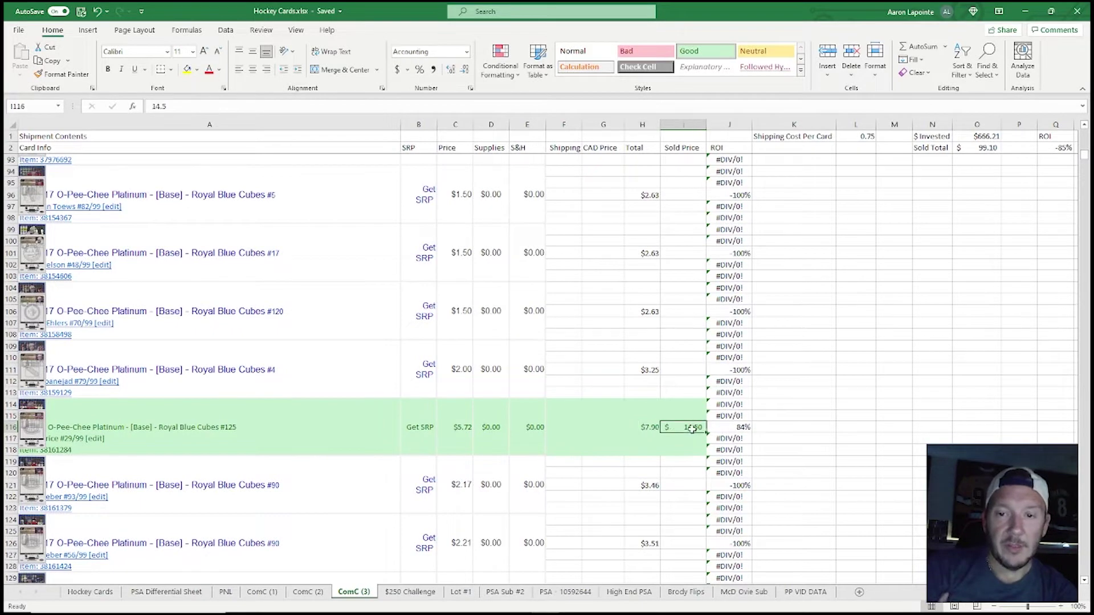
pyautogui.click(639, 427)
pyautogui.click(689, 428)
pyautogui.scroll(-20, 608, 381)
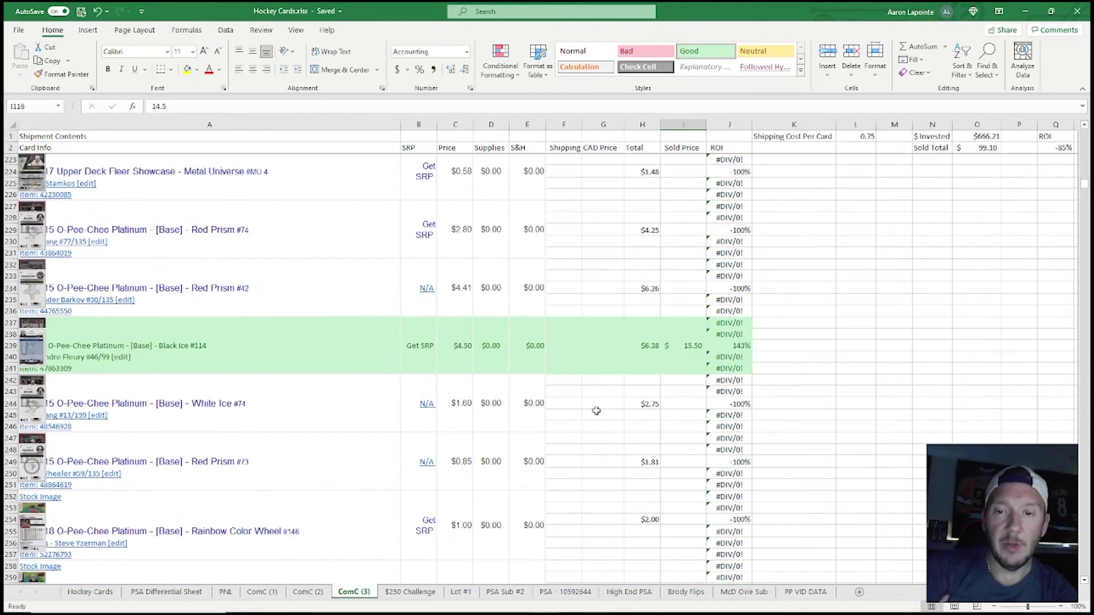
pyautogui.click(648, 345)
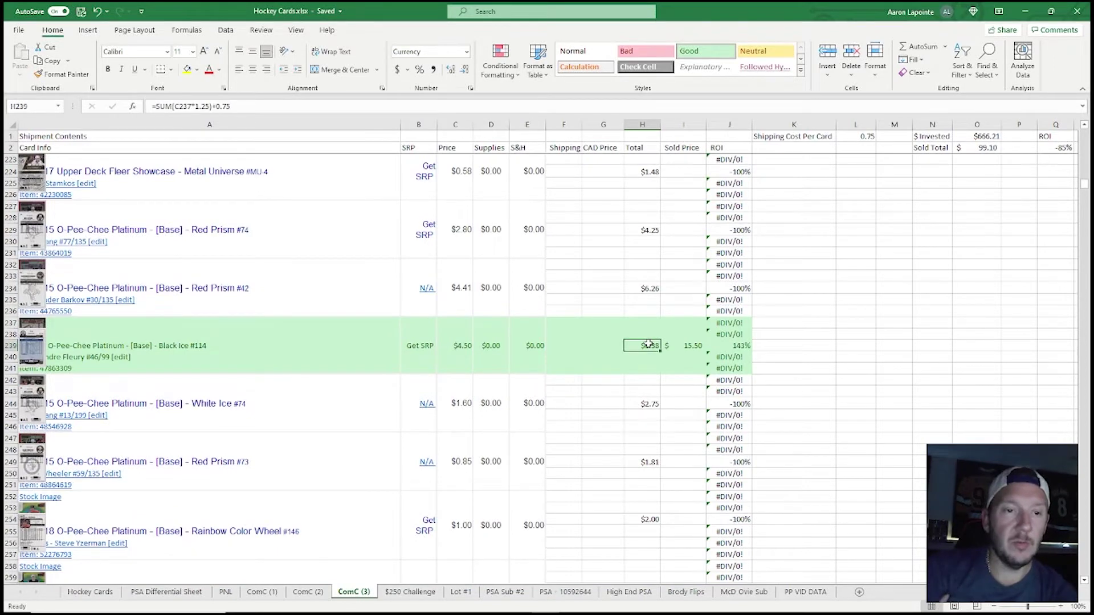
pyautogui.click(694, 345)
pyautogui.click(645, 347)
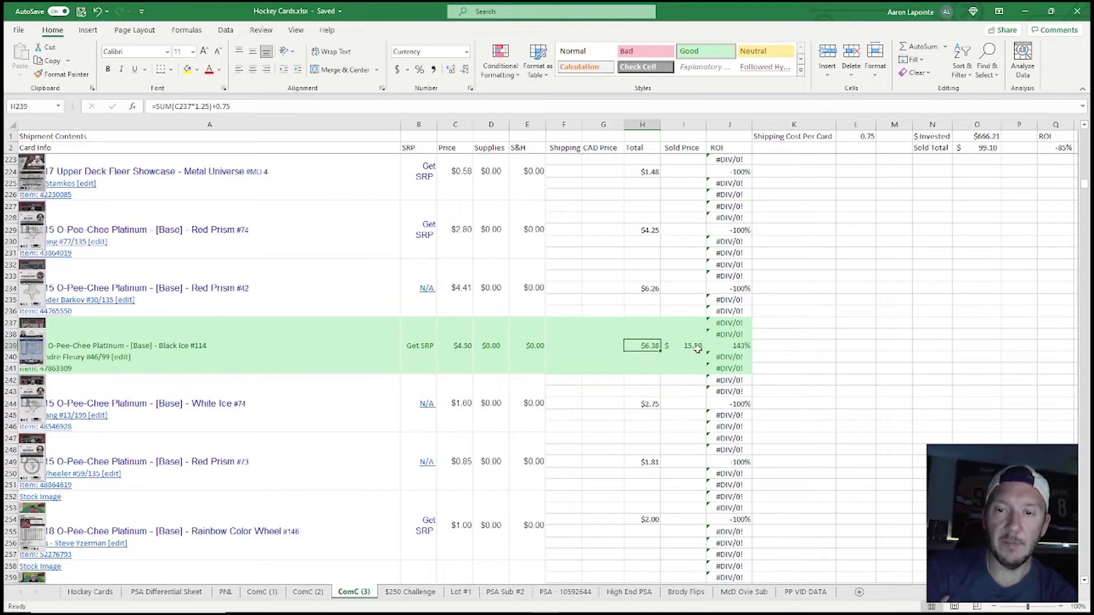
pyautogui.click(690, 345)
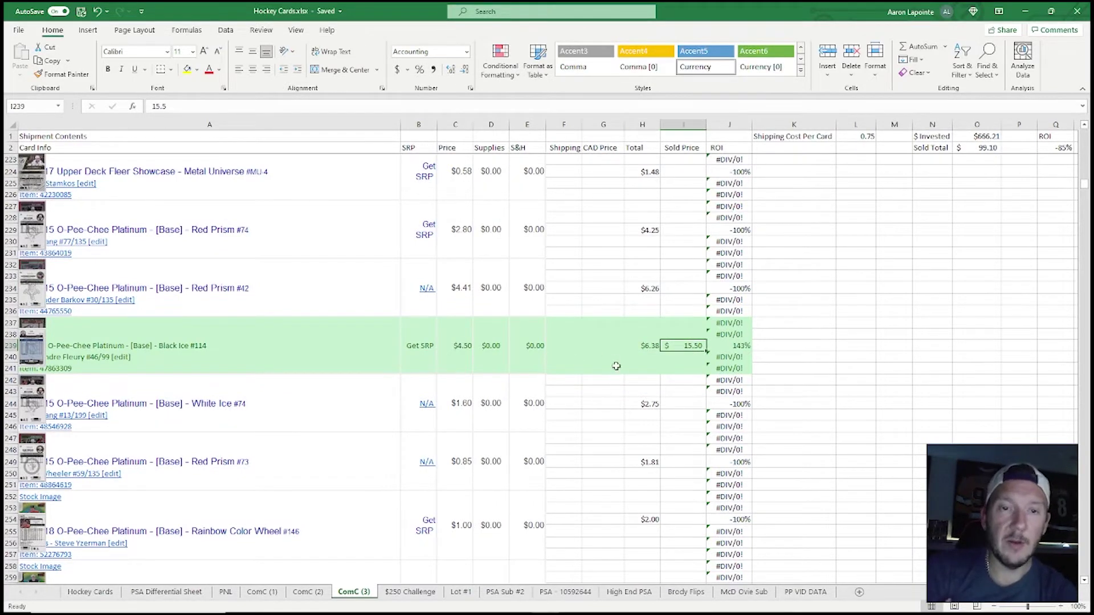
pyautogui.scroll(-13, 618, 379)
pyautogui.scroll(-10, 618, 382)
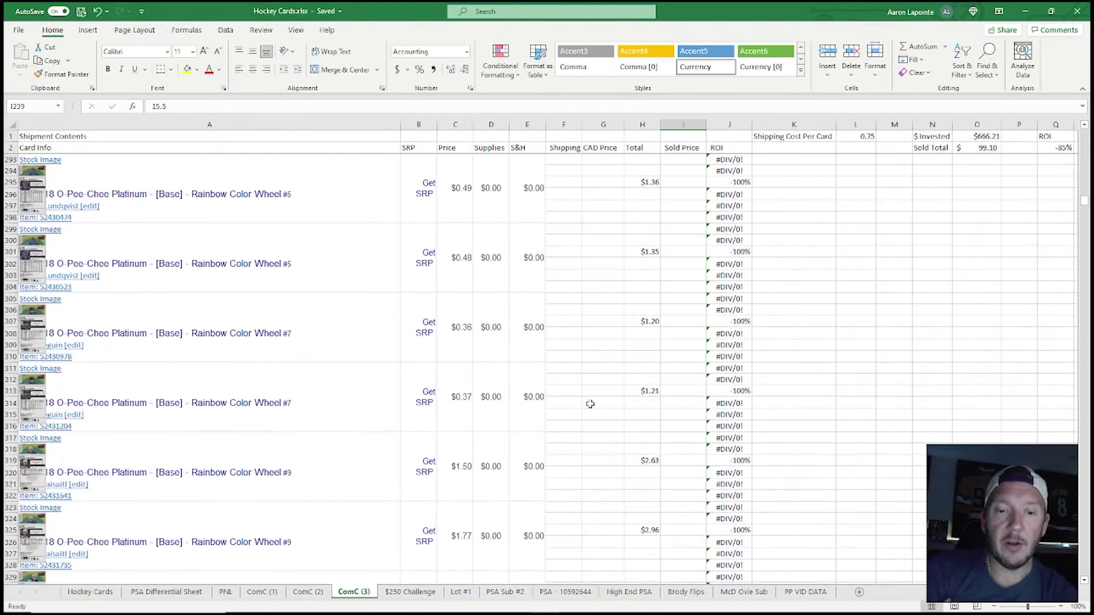
pyautogui.scroll(20, 569, 379)
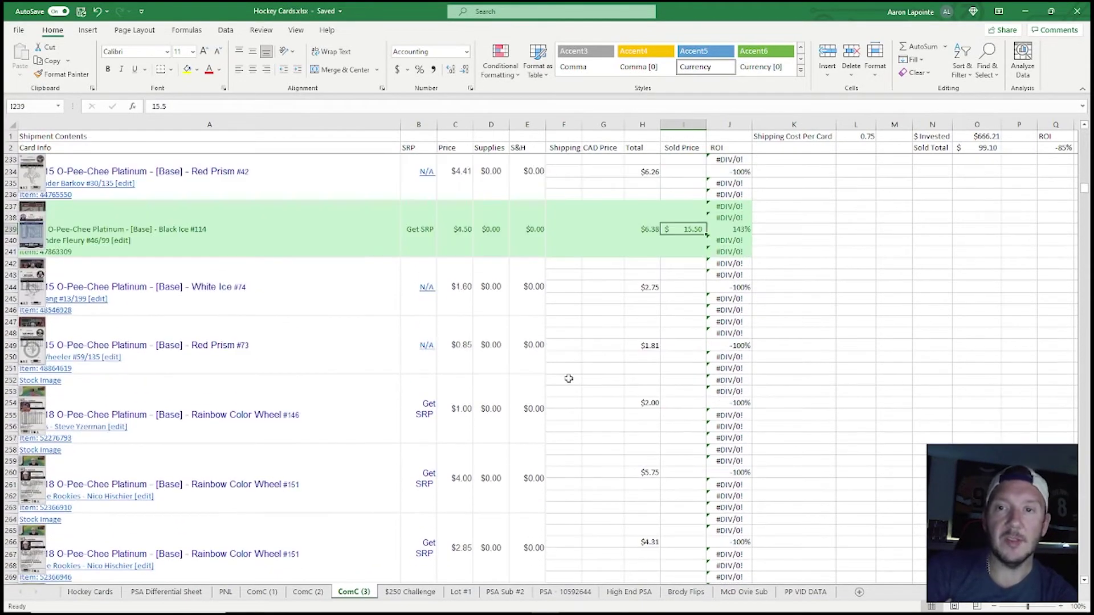
pyautogui.scroll(20, 568, 379)
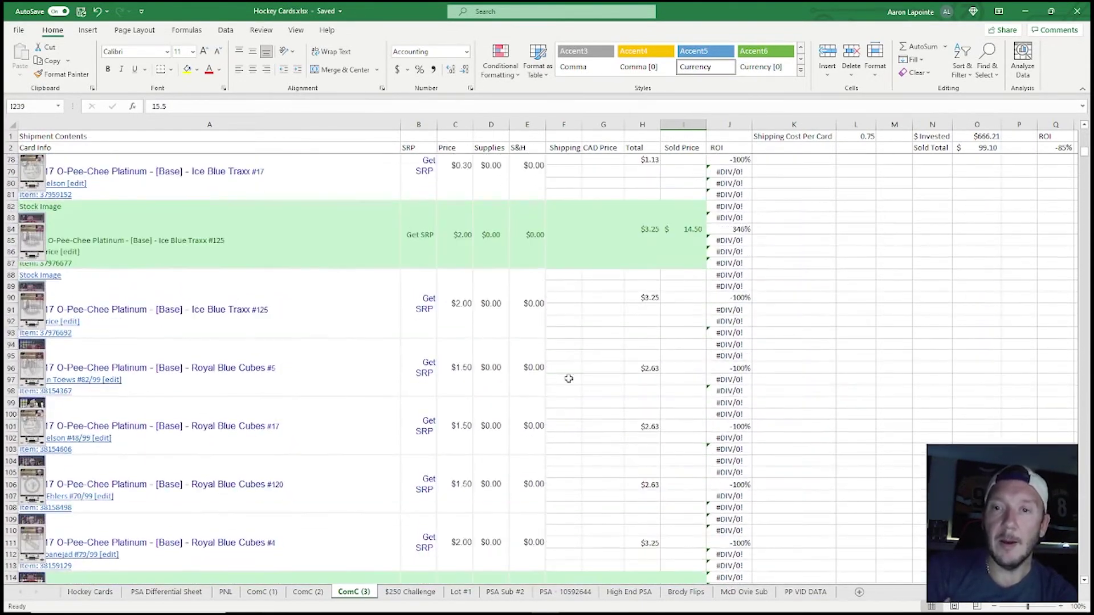
pyautogui.scroll(13, 569, 379)
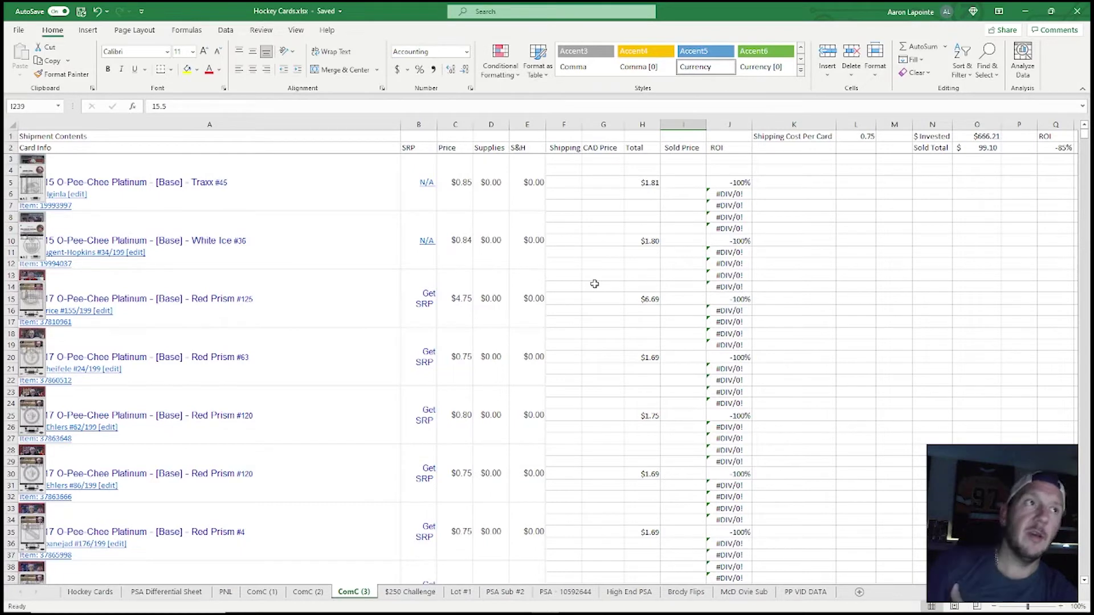
pyautogui.click(410, 593)
pyautogui.click(505, 593)
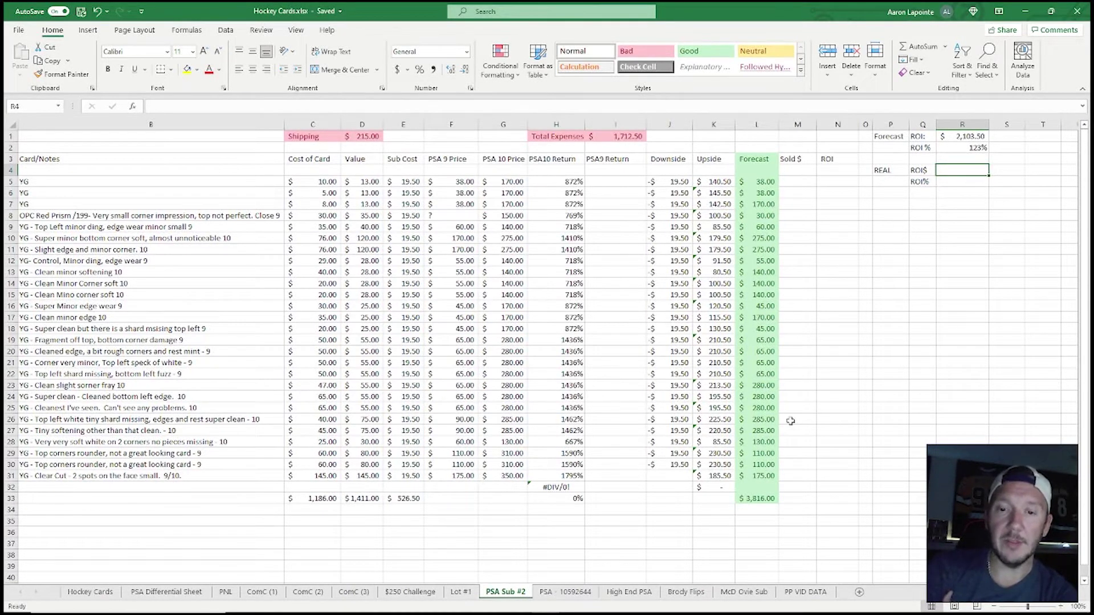
pyautogui.click(562, 594)
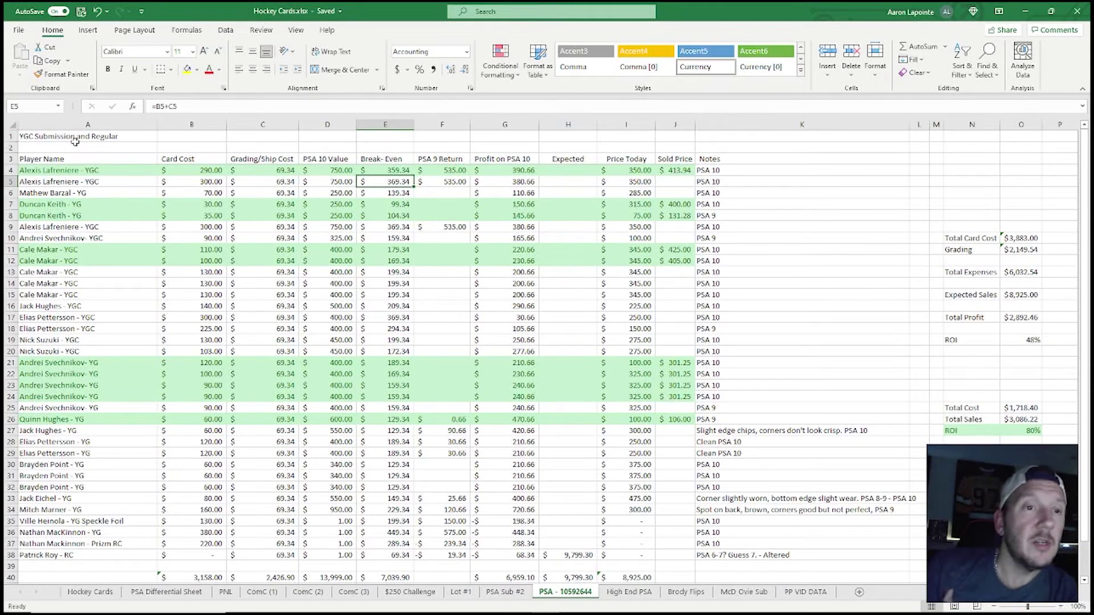
pyautogui.click(719, 172)
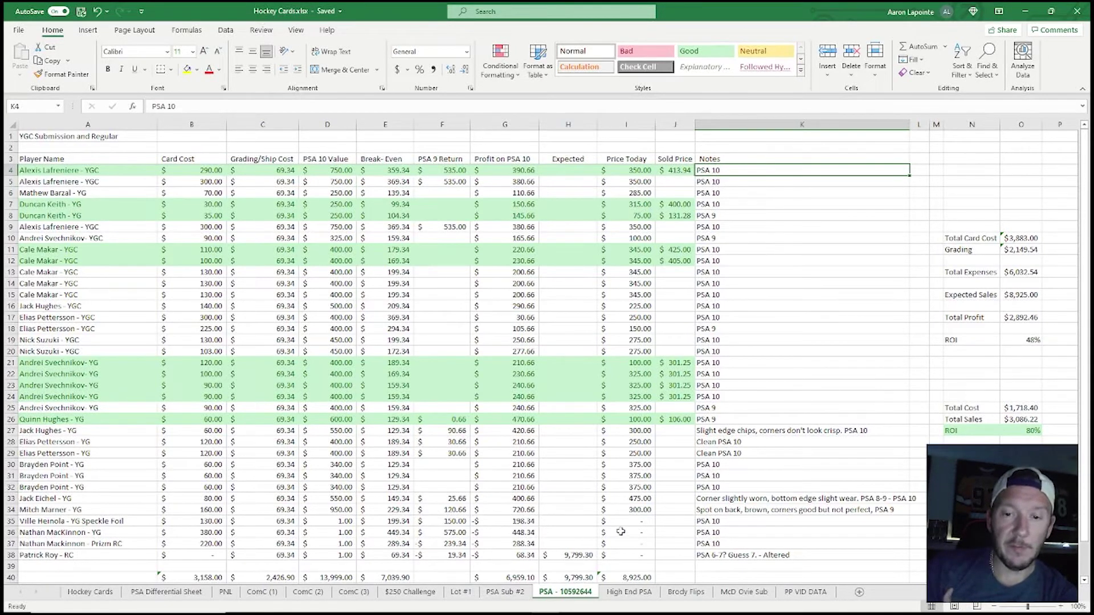
pyautogui.moveTo(623, 521); pyautogui.dragTo(65, 556)
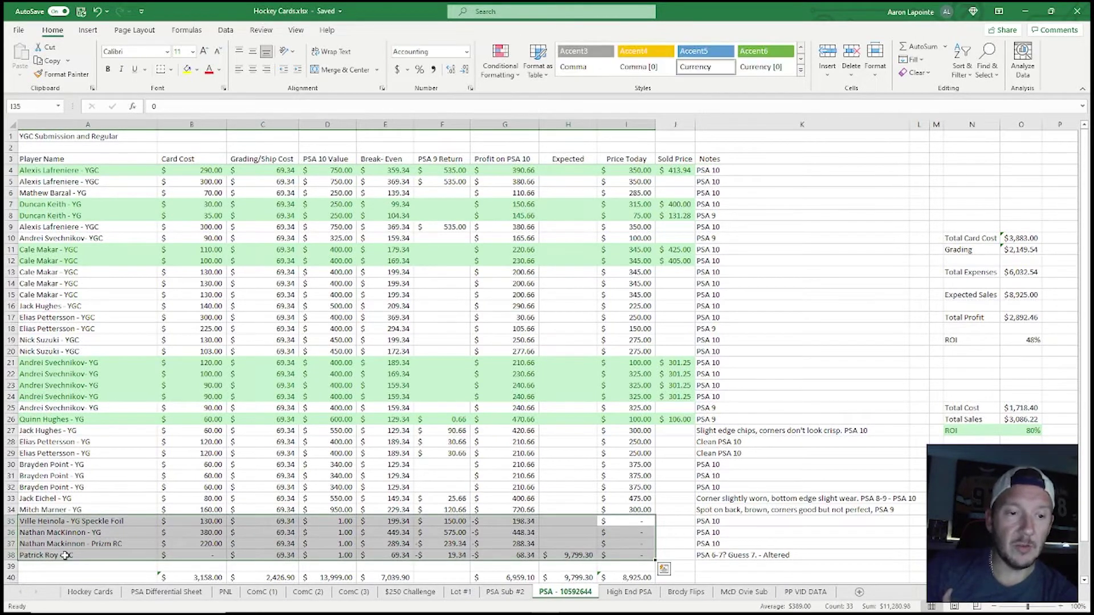
pyautogui.click(68, 554)
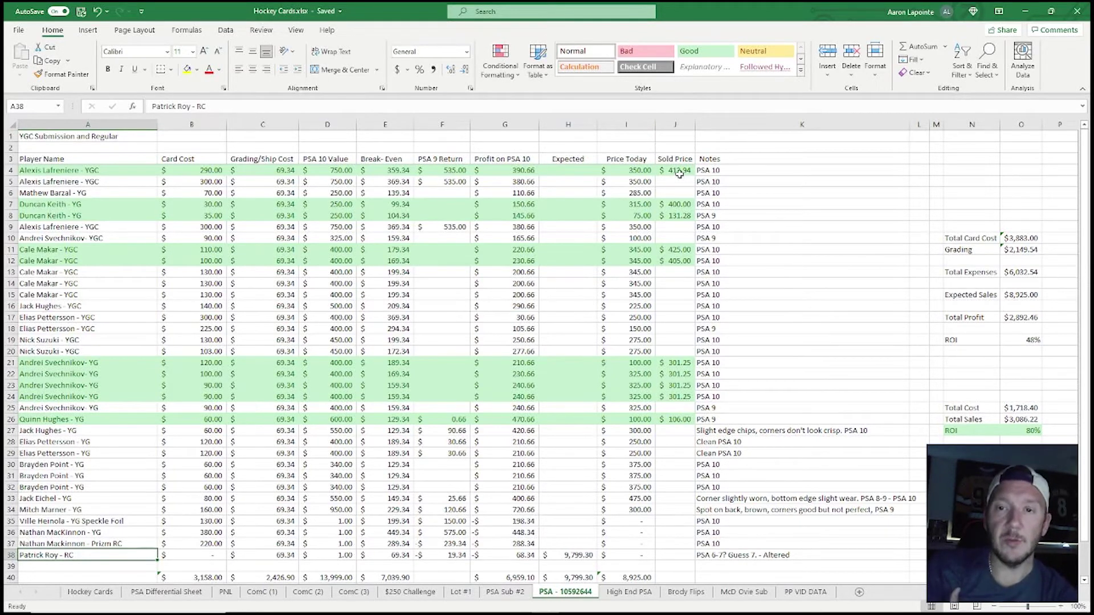
pyautogui.click(188, 172)
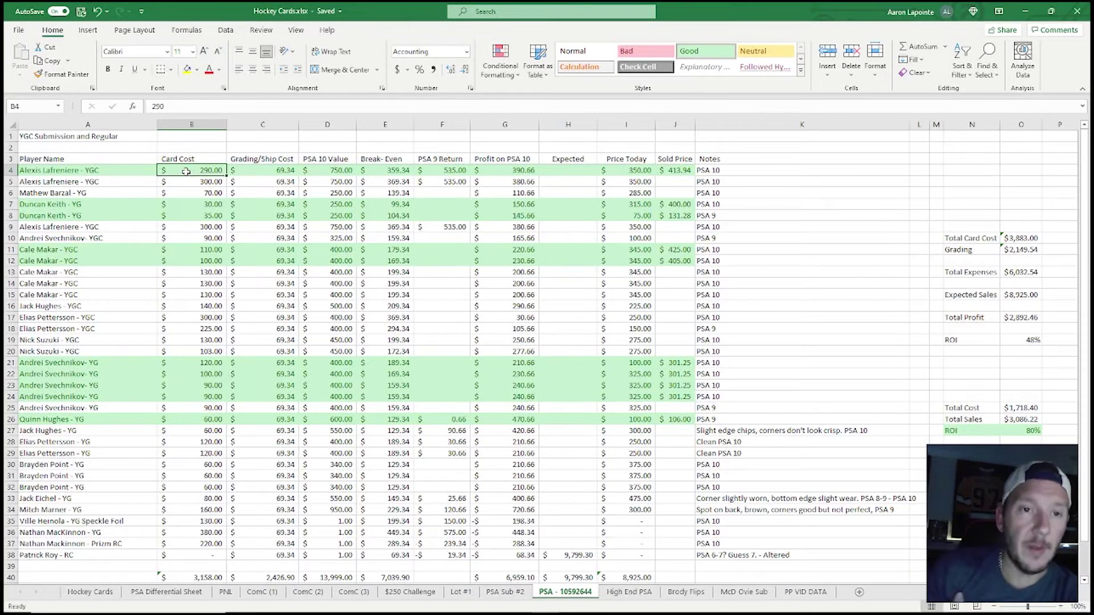
pyautogui.press('Right')
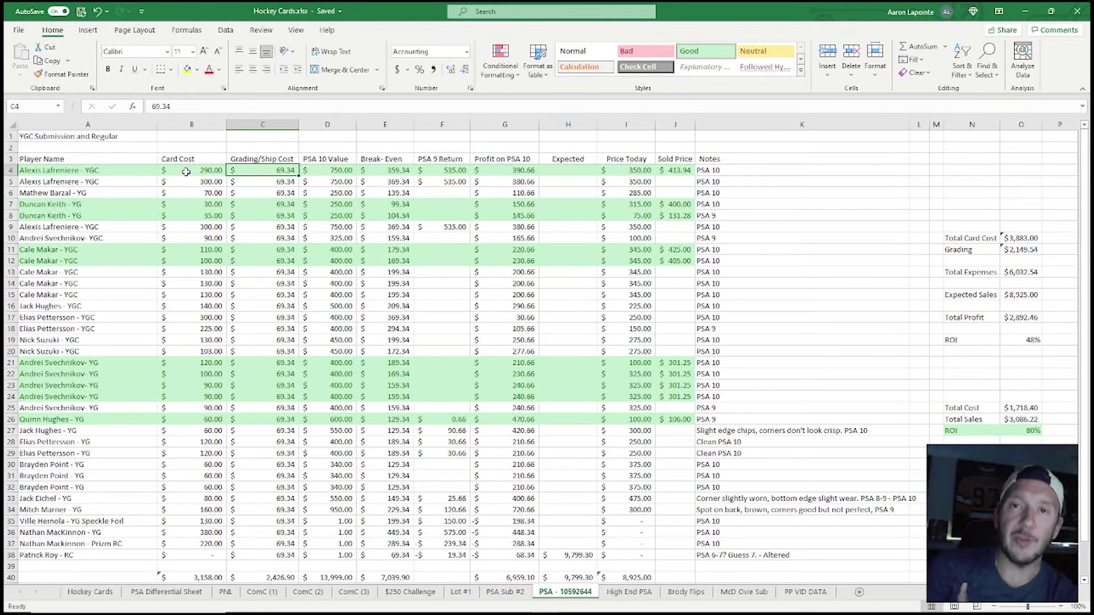
pyautogui.press('Right')
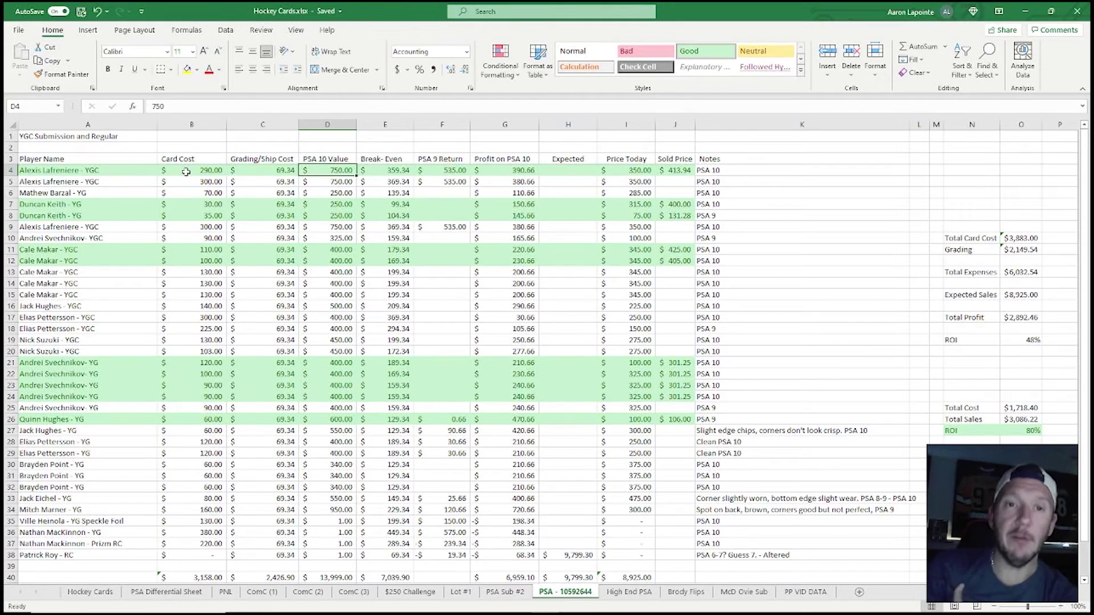
pyautogui.press('Right')
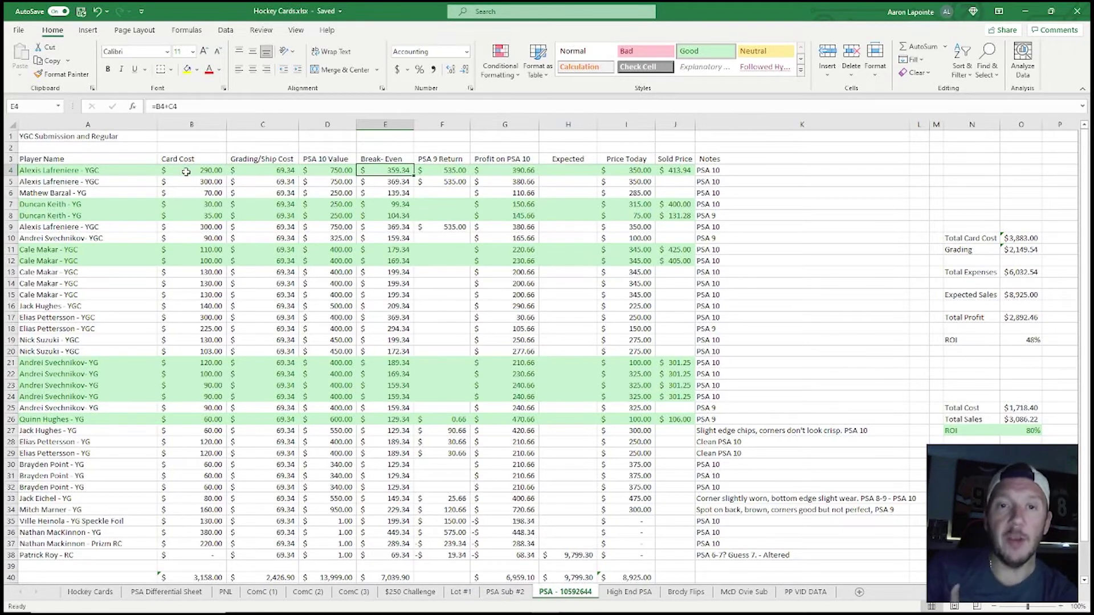
pyautogui.press('Right')
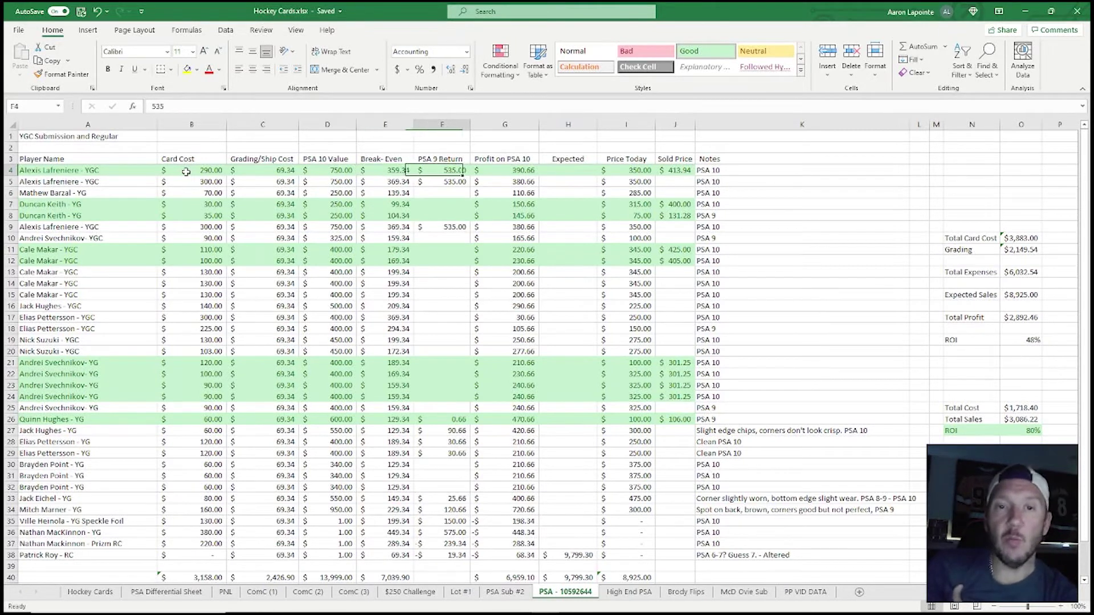
pyautogui.press('Left')
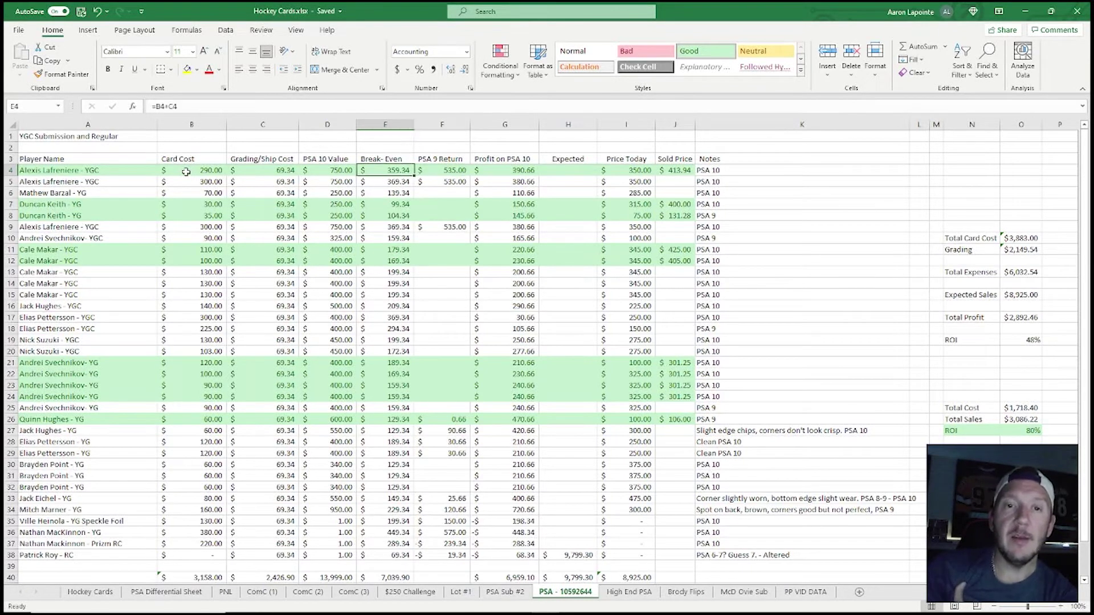
pyautogui.press('Right')
pyautogui.press('Left')
pyautogui.press('Right')
pyautogui.press('Left')
pyautogui.press('Right')
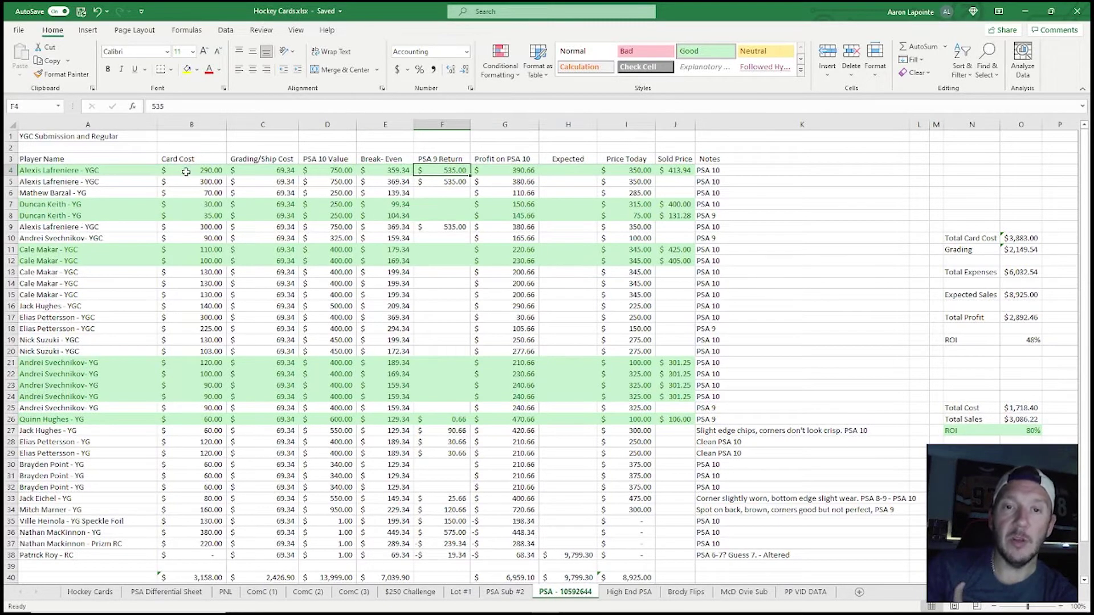